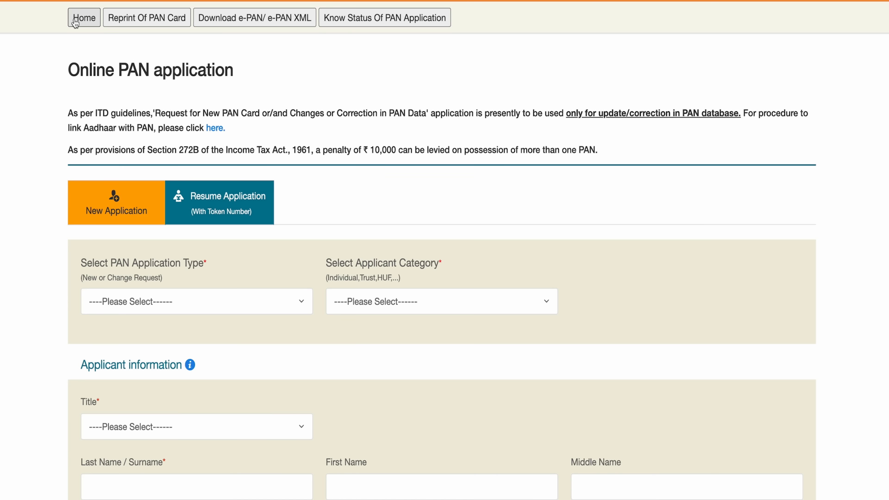
Choose 'New PAN - Indian Citizen (Form 49A)' as application type and INDIVIDUAL as applicant category.
scroll(415, 356, down, 10)
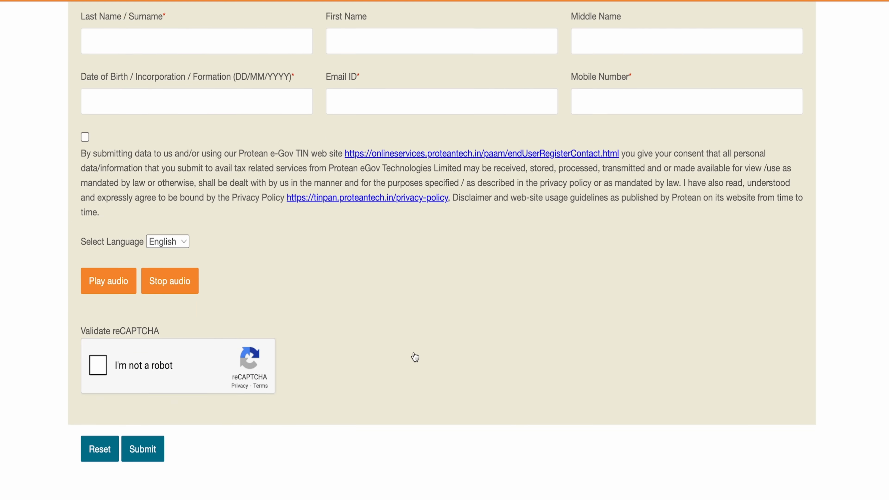
scroll(415, 357, up, 10)
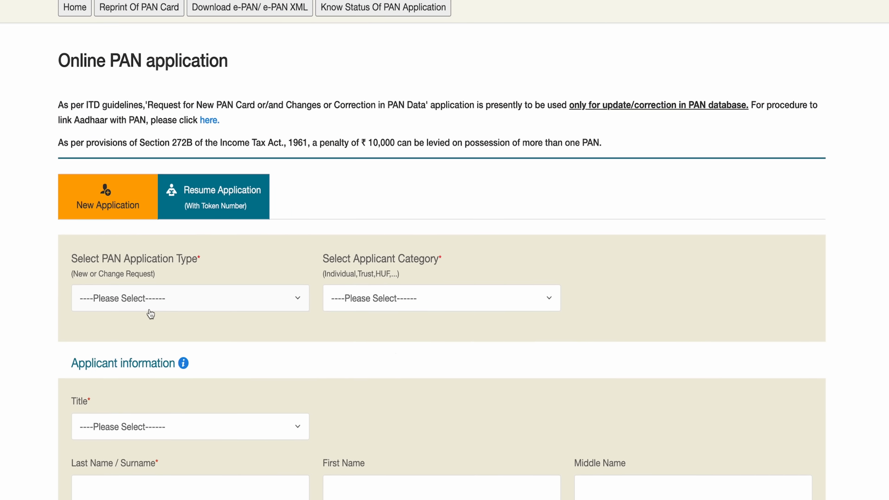
click(151, 308)
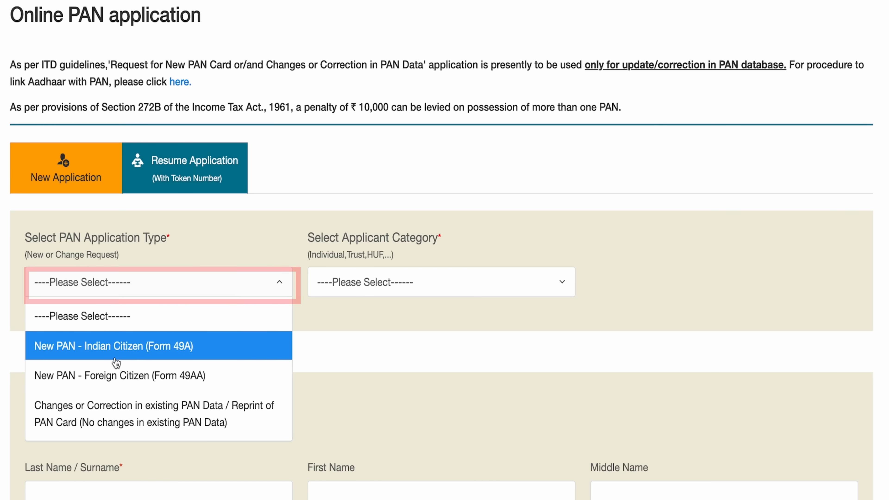
click(116, 357)
click(414, 278)
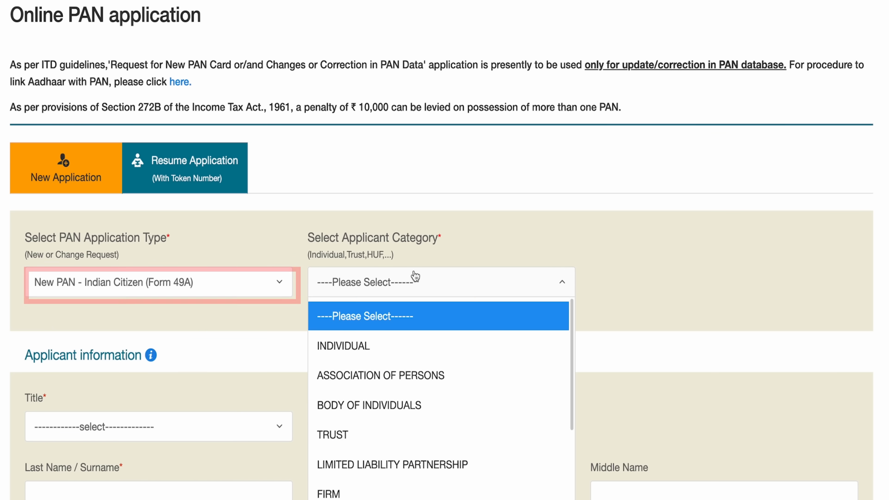
scroll(402, 388, down, 4)
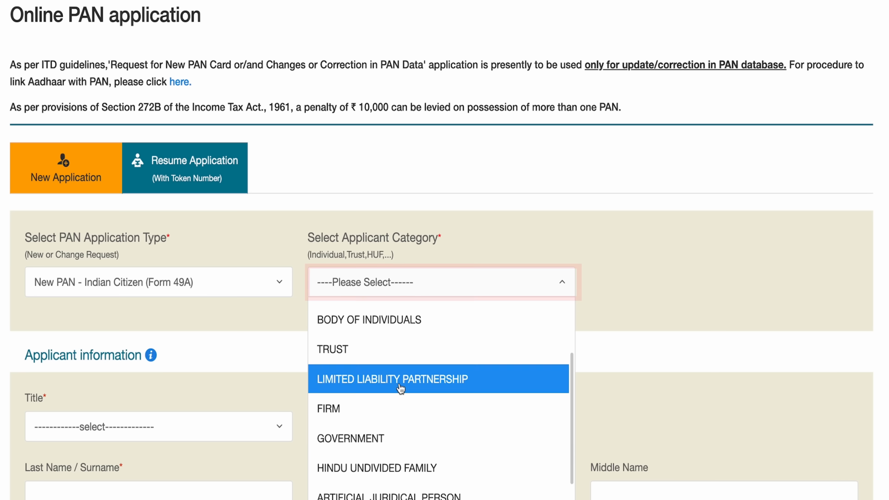
scroll(395, 377, up, 4)
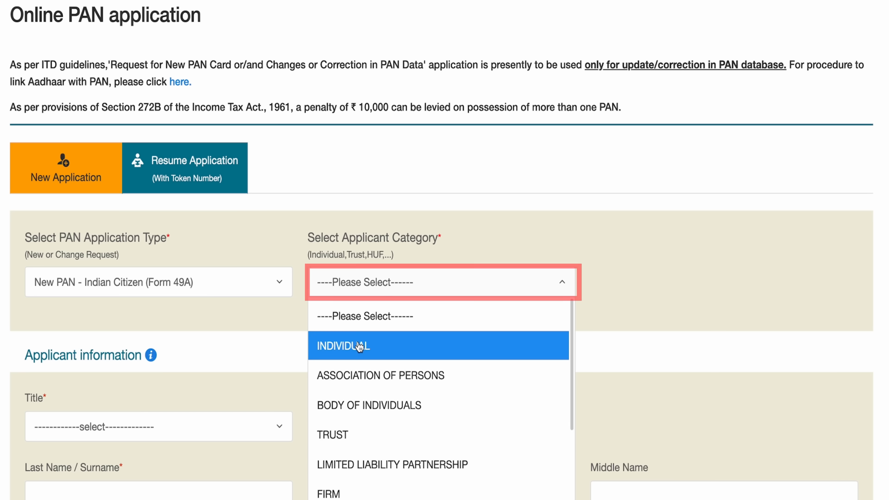
click(359, 345)
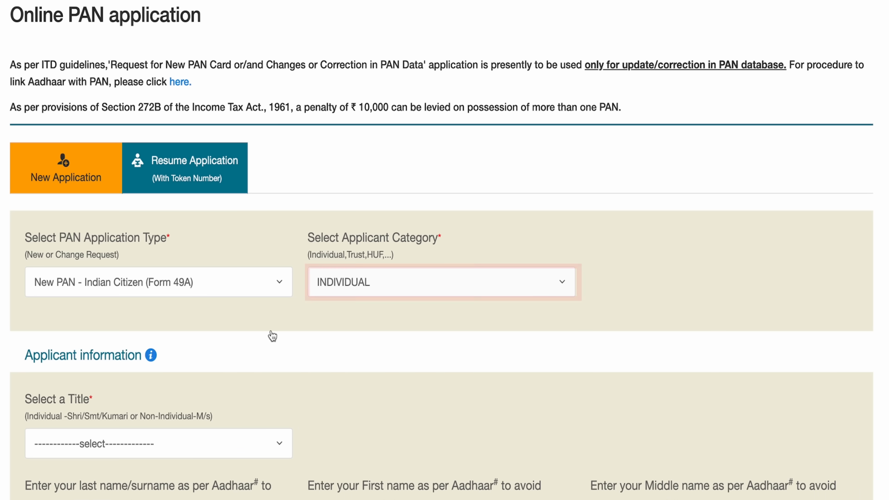
scroll(376, 347, down, 10)
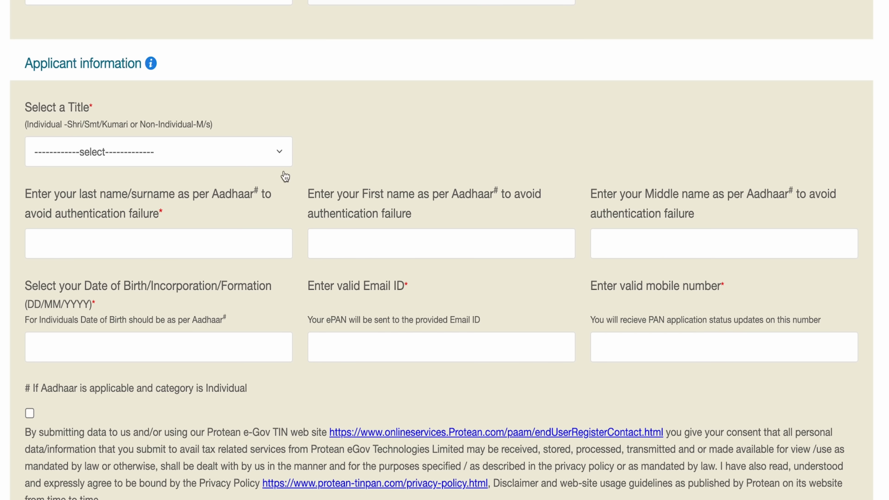
click(261, 157)
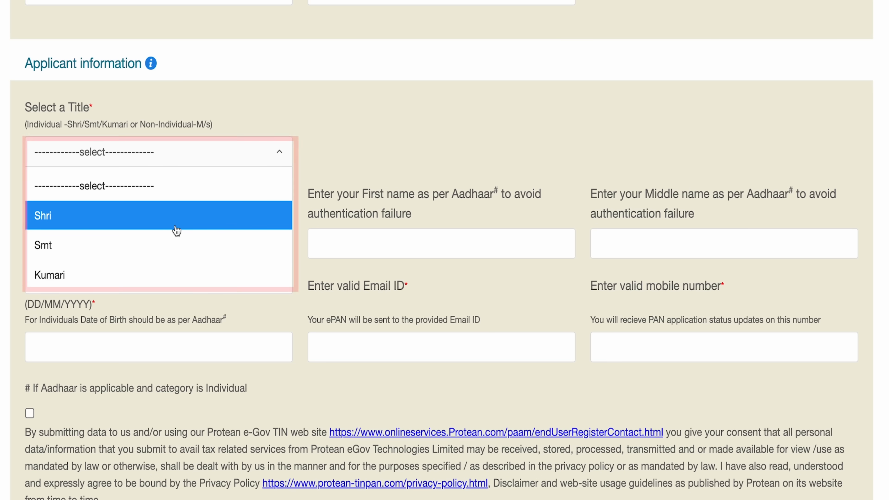
Set the title to Shri and start the first name in capital letters.
click(177, 227)
click(212, 235)
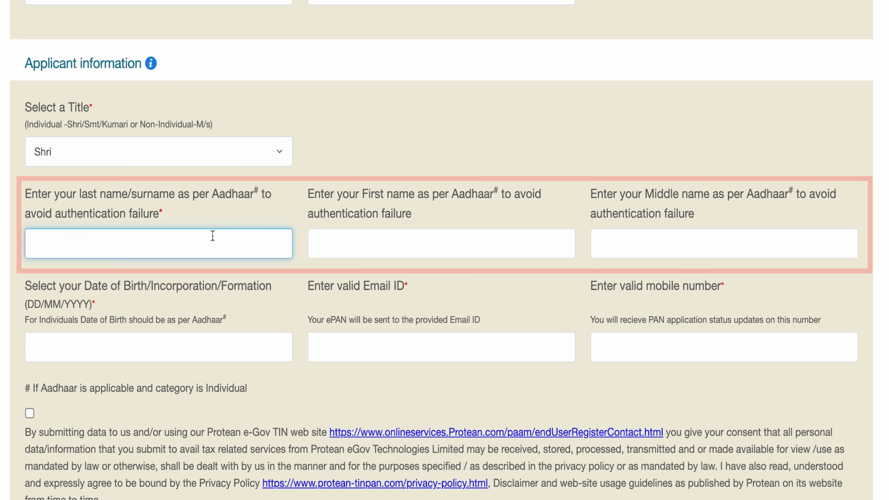
click(679, 241)
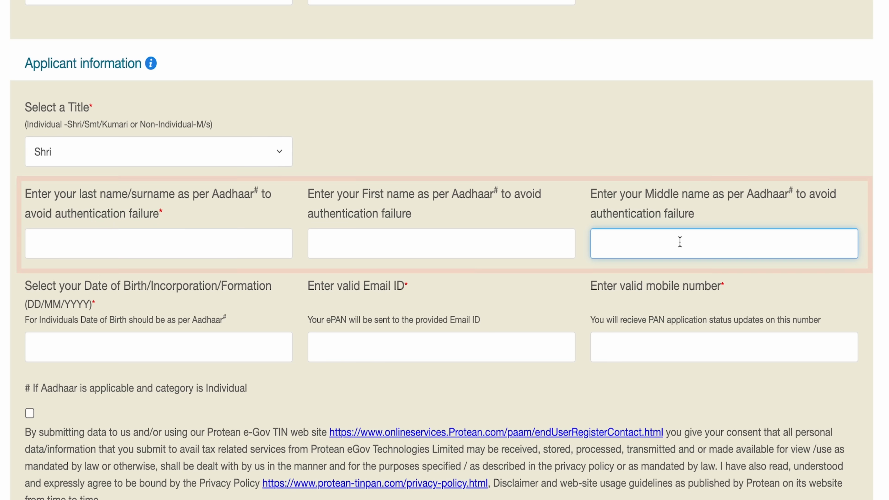
click(477, 244)
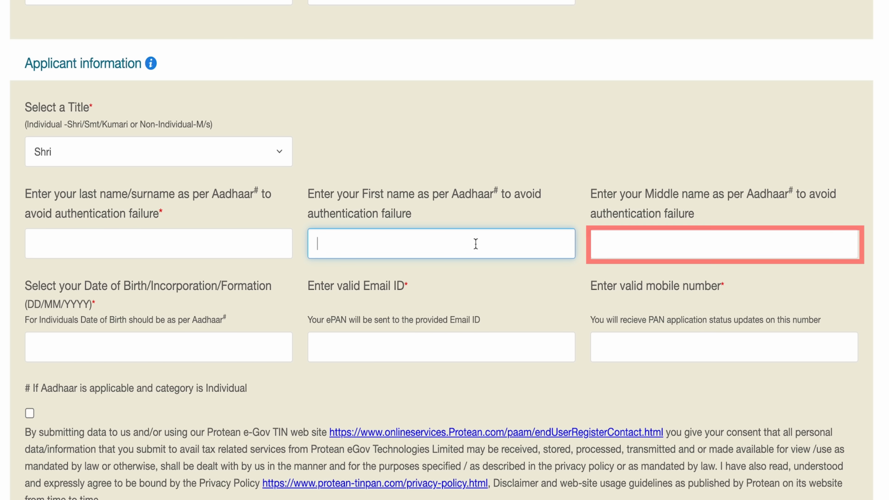
key(Caps_Lock)
text(EXAMPLE FIRST NAME)
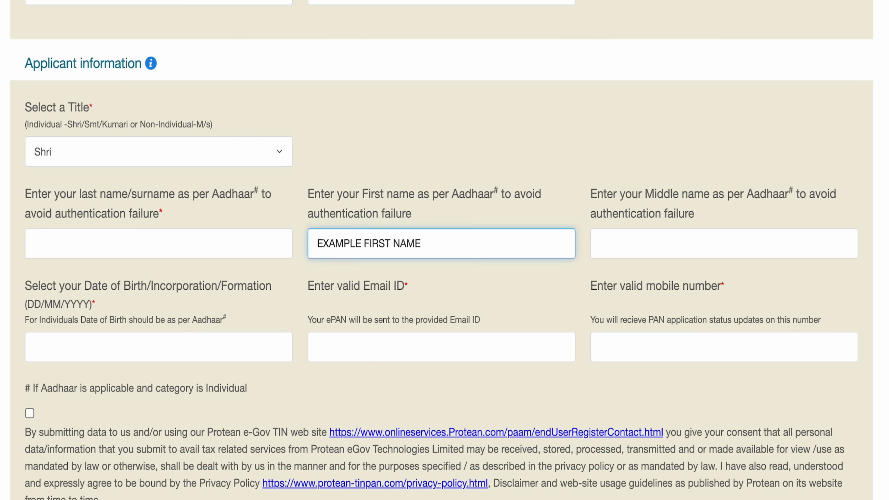
Enter 'EXAMPLE MIDDLE NAME' as middle name and 'EXAMPLE LAST NAME' as last name.
click(666, 246)
text(EXAMPLE )
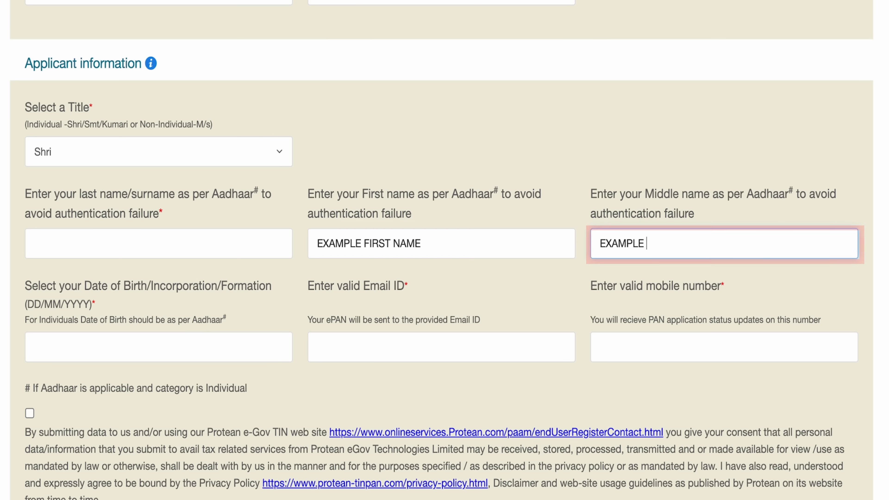
text(MIDDLE NAME)
click(211, 236)
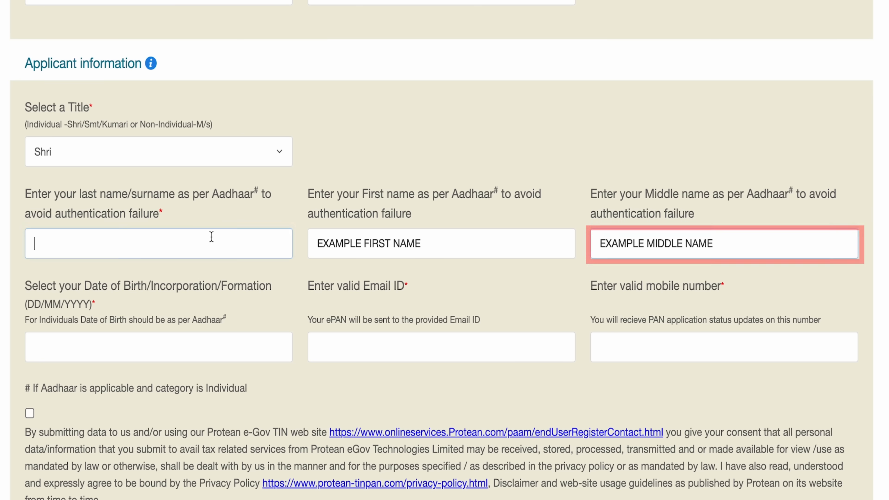
text(EXA)
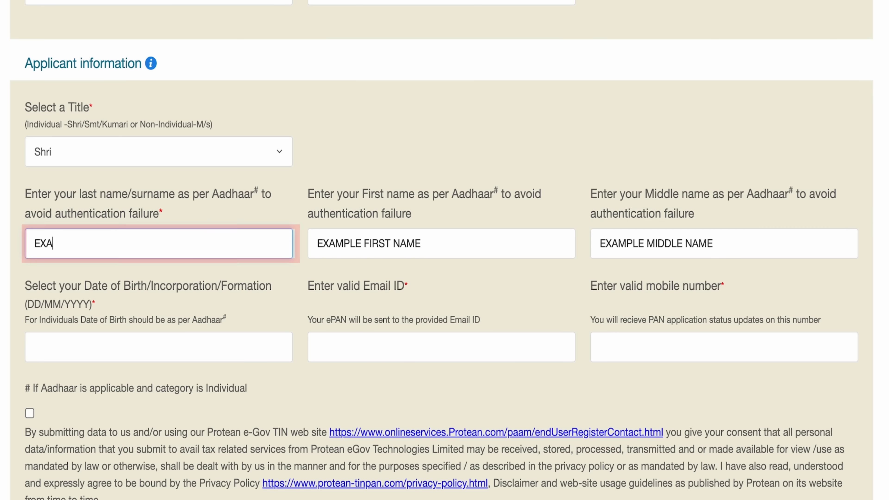
text(MPLE )
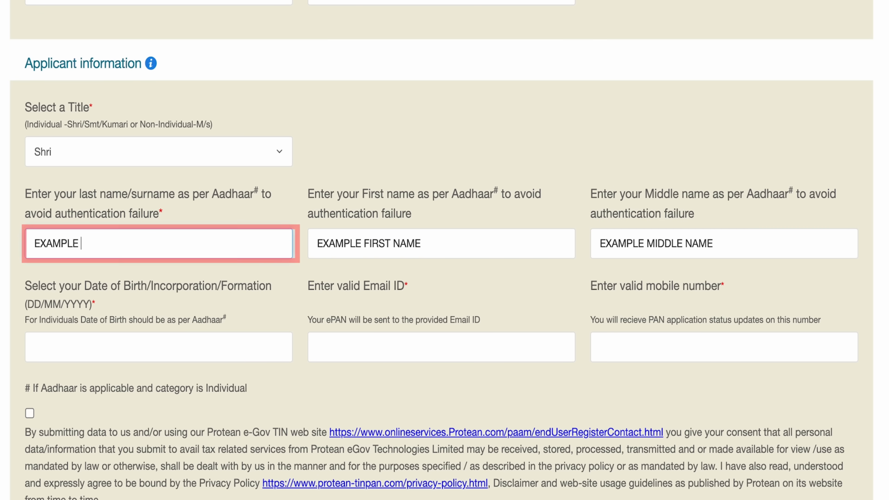
text(LAST NAME)
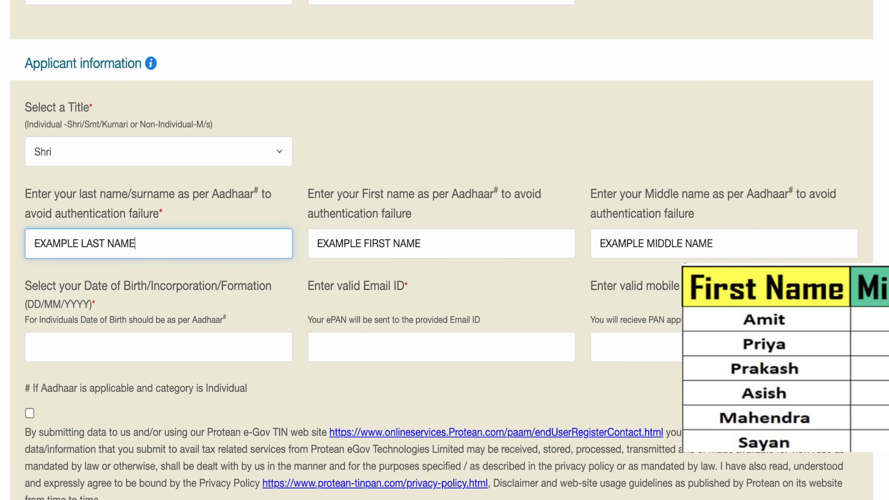
click(475, 243)
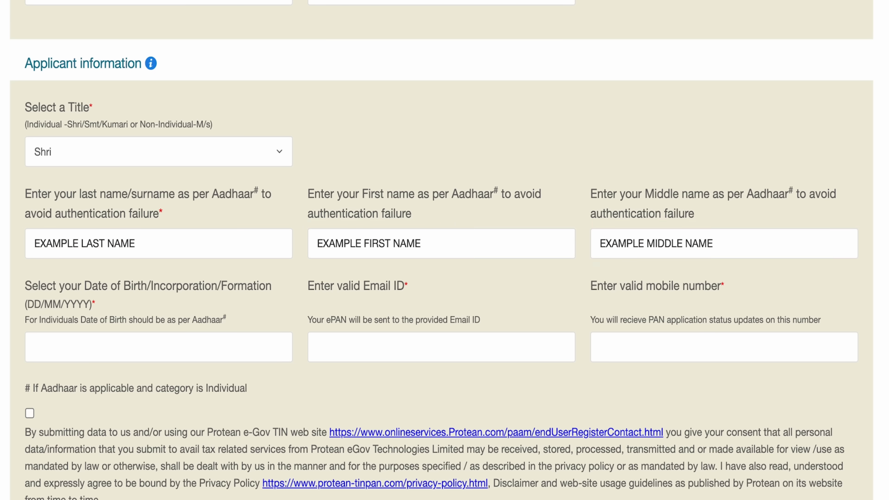
scroll(40, 260, down, 5)
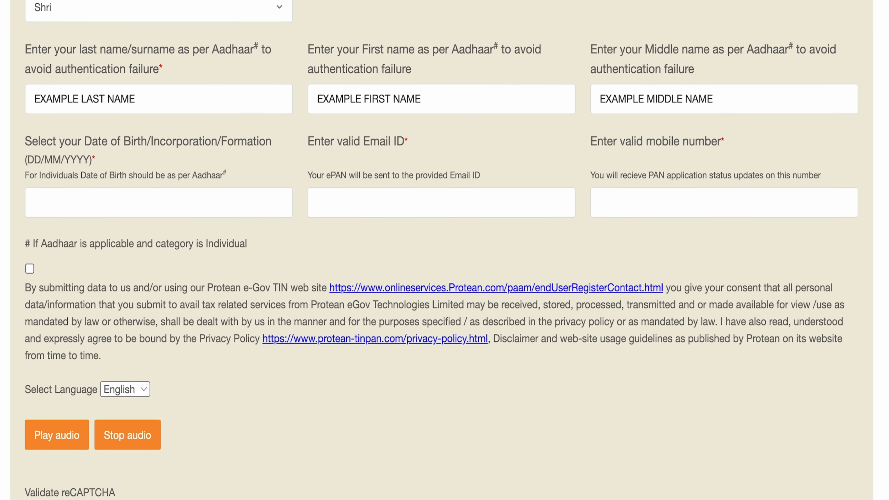
Set the date of birth to a day in October 2006 using the calendar.
click(81, 191)
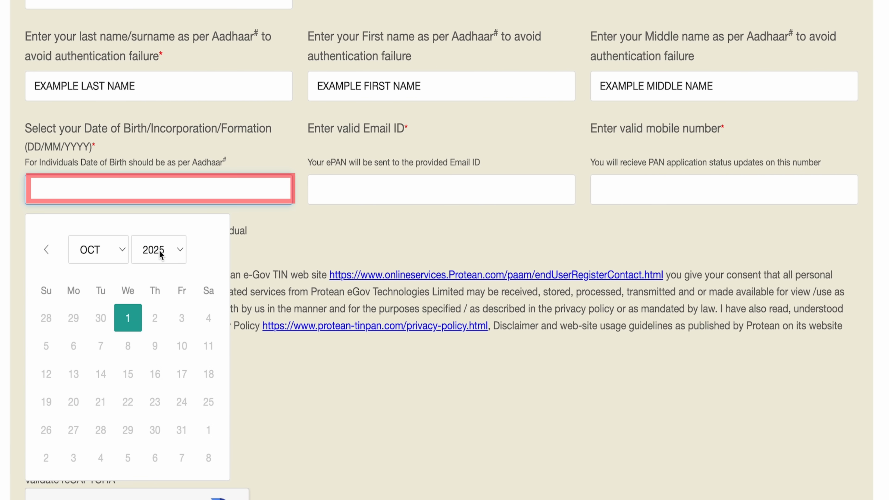
click(178, 251)
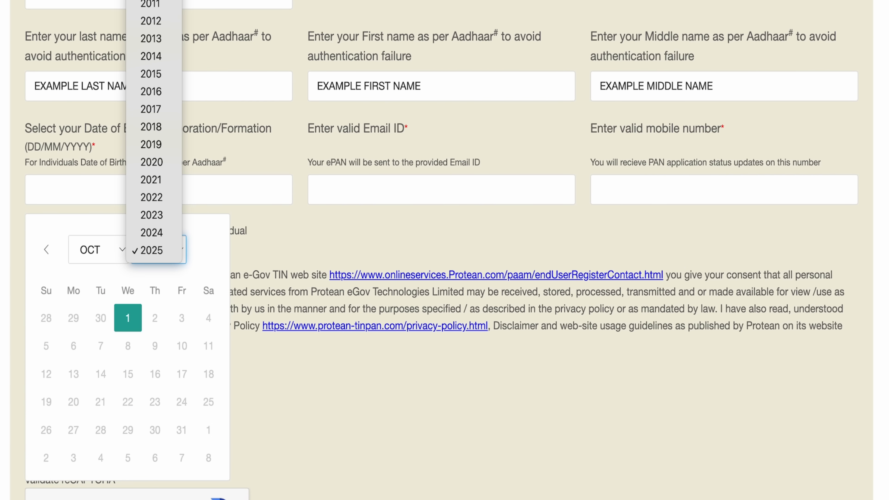
click(156, 1)
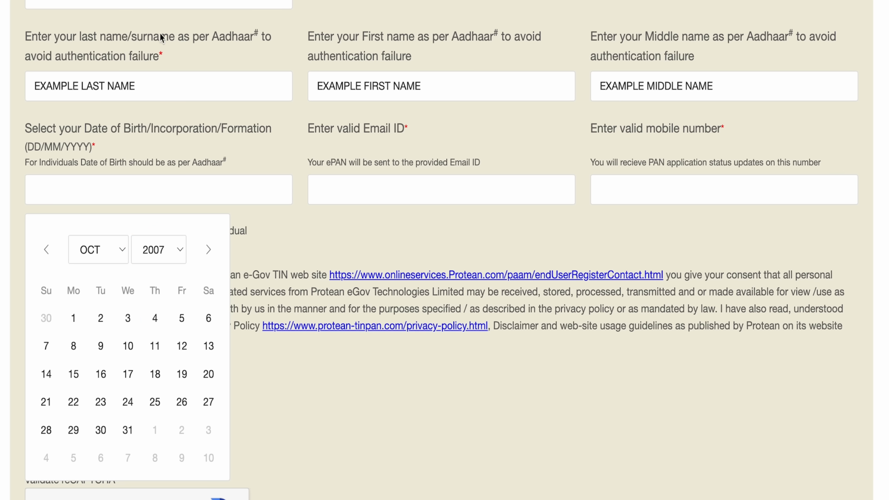
click(114, 250)
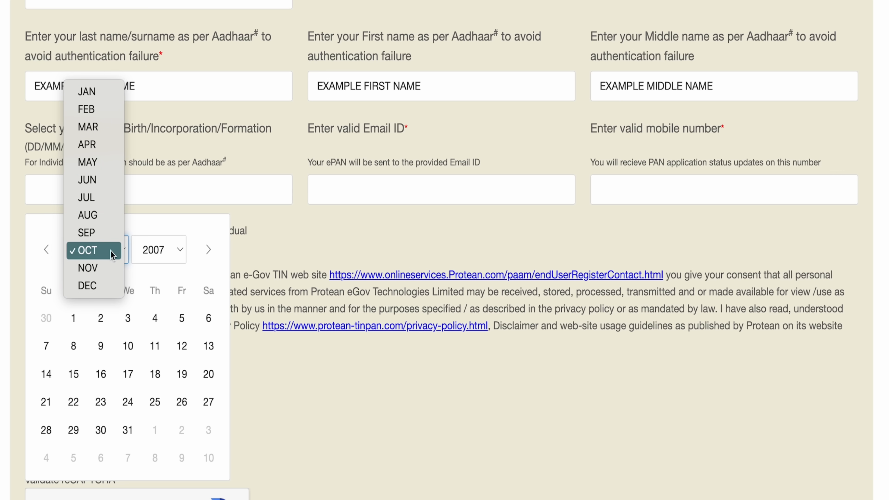
click(112, 251)
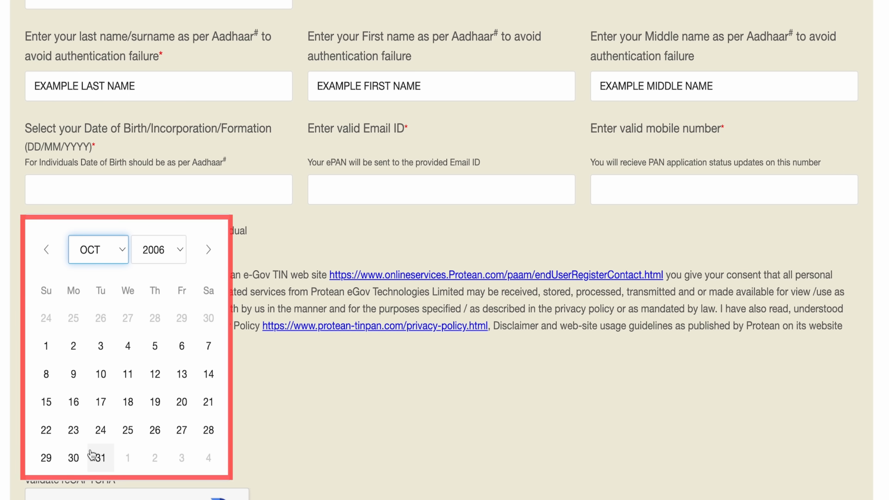
click(140, 339)
Enter the applicant's e-mail address.
click(398, 188)
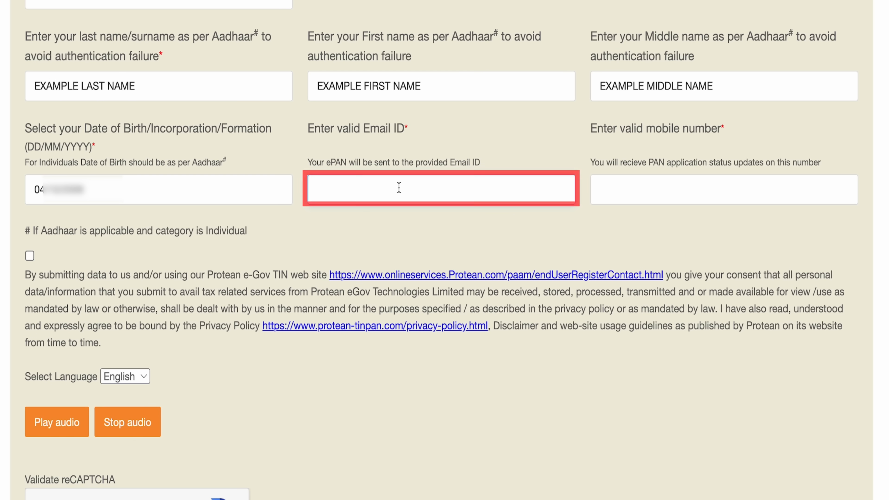
text(EXAMPLE@GMAI.COM)
click(611, 184)
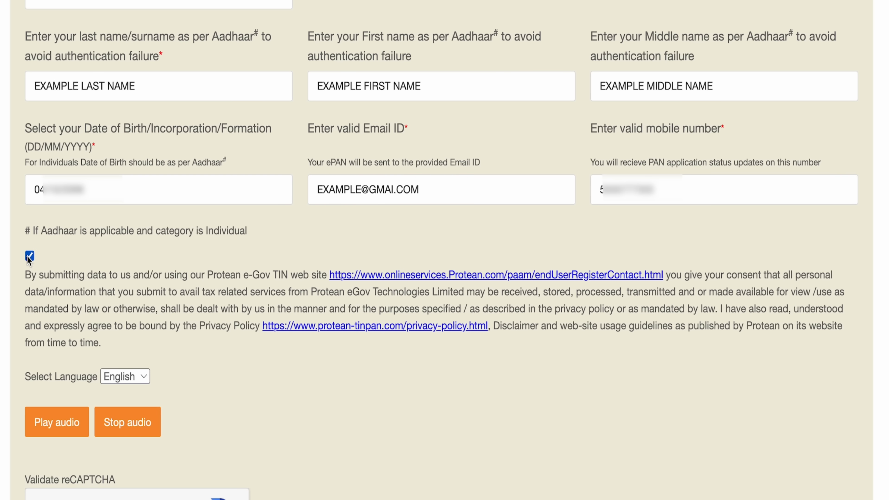
Pass the reCAPTCHA, submit the registration to get a token, and continue to Personal Details.
scroll(65, 329, down, 6)
click(55, 294)
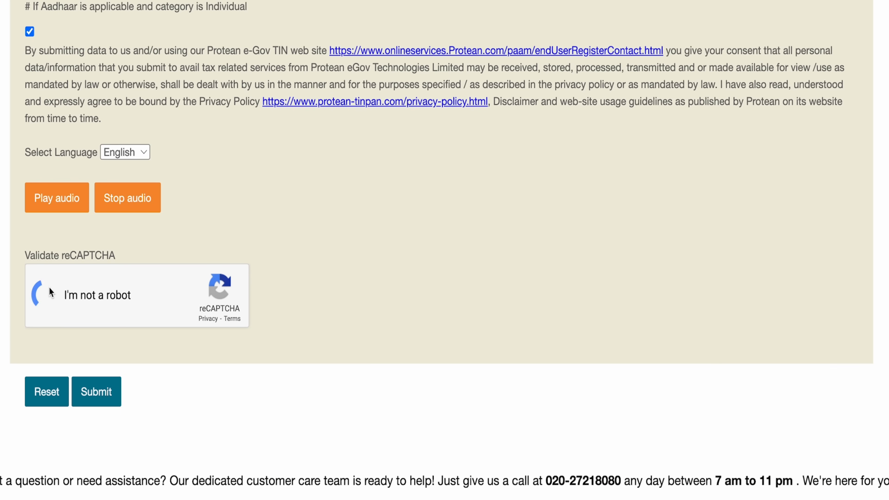
click(90, 397)
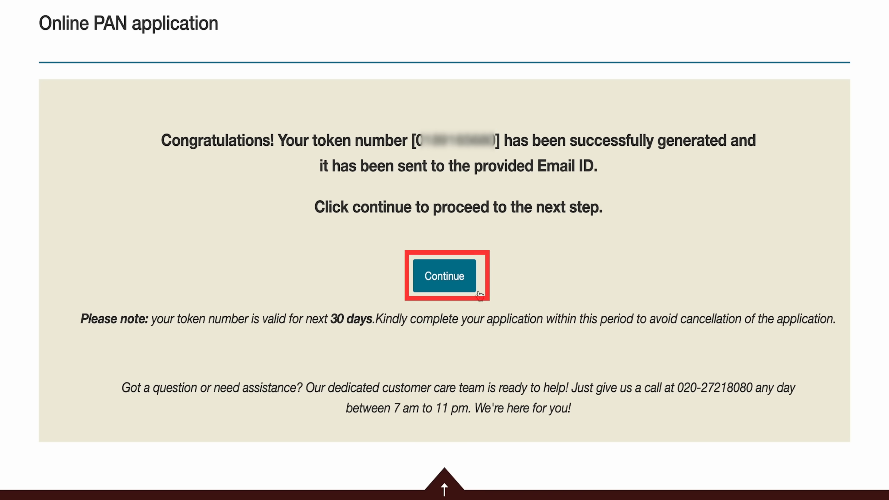
click(457, 287)
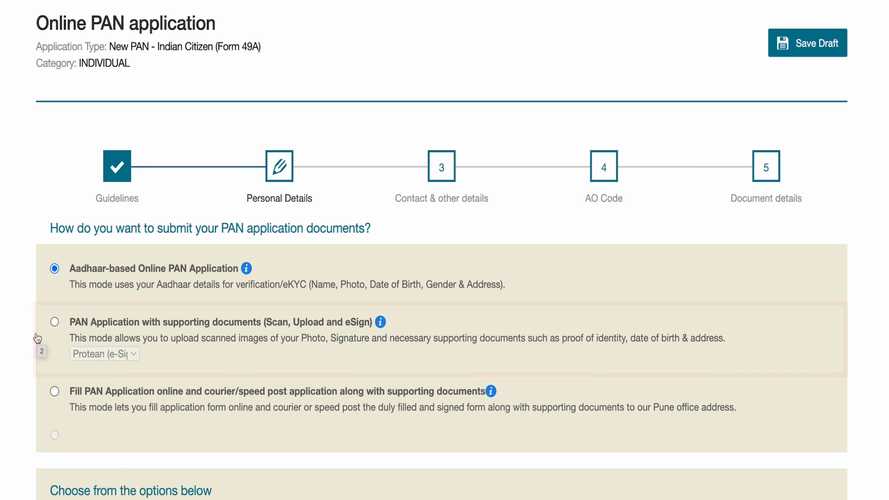
Finish the name as per Aadhaar so it reads 'EXAMPLE AADHAAR NAME'.
scroll(603, 220, down, 10)
click(149, 217)
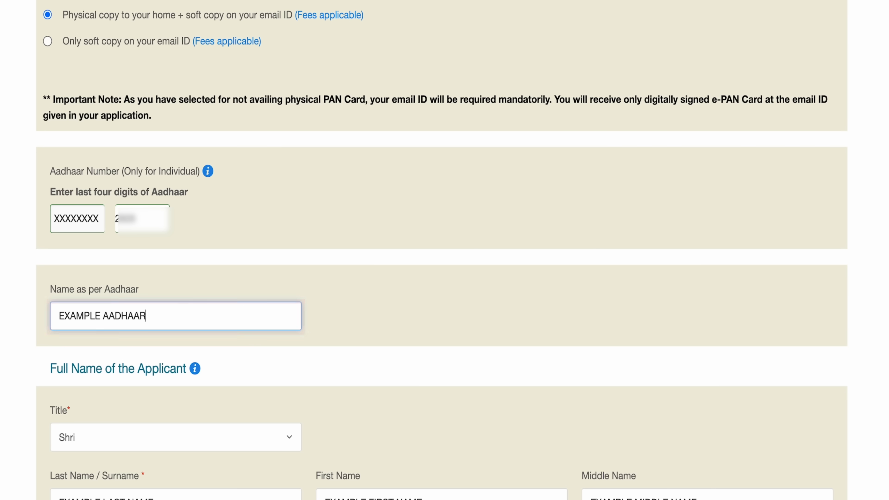
text(NAME)
scroll(302, 377, down, 6)
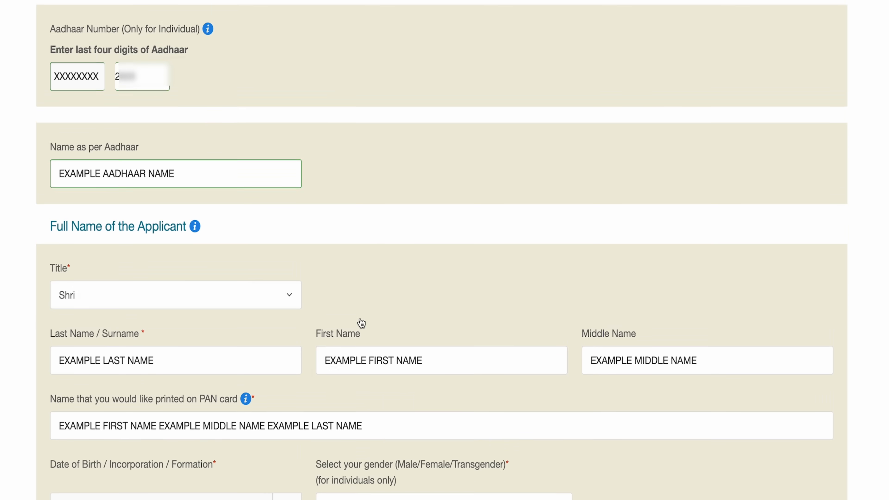
scroll(296, 352, down, 3)
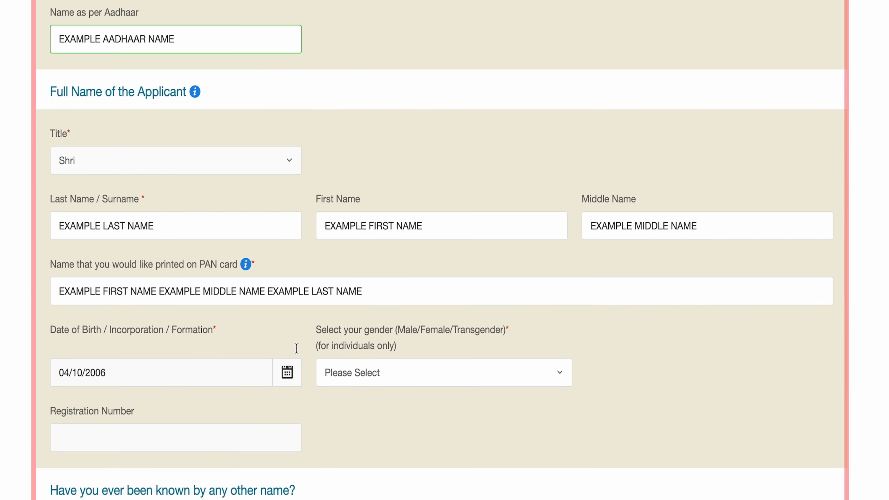
scroll(297, 354, down, 1)
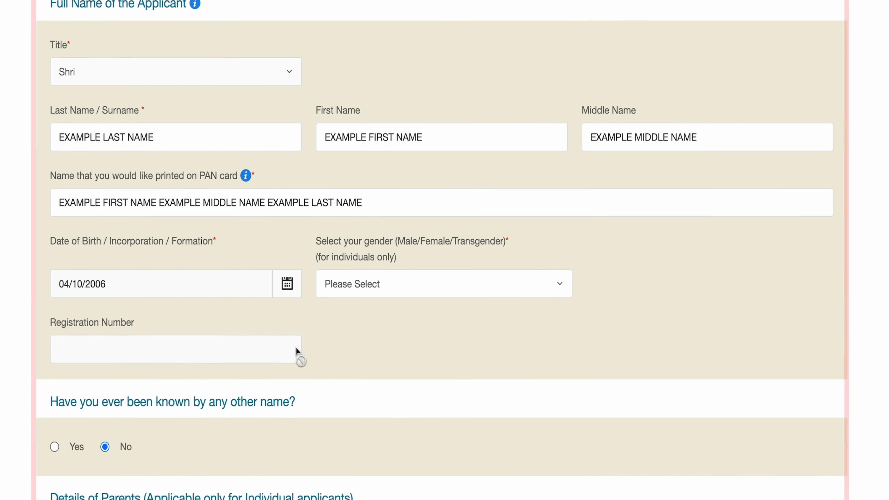
Set the applicant's gender to Male.
click(488, 296)
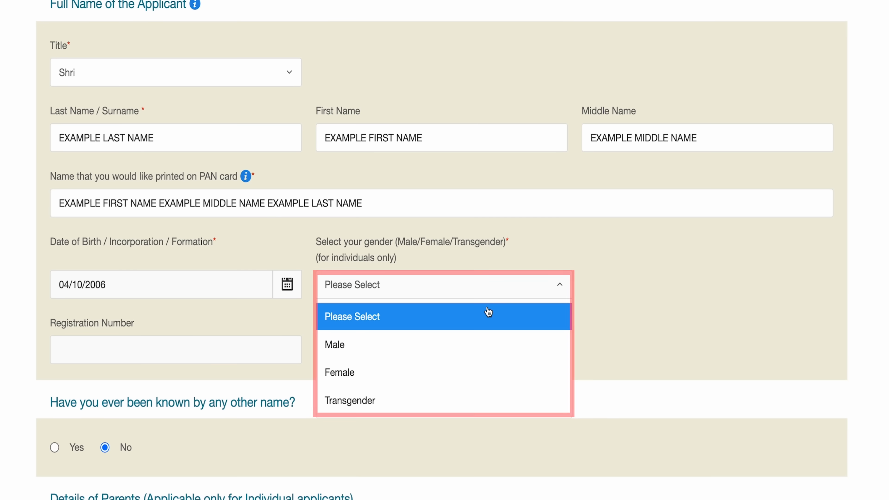
click(420, 344)
scroll(418, 347, down, 3)
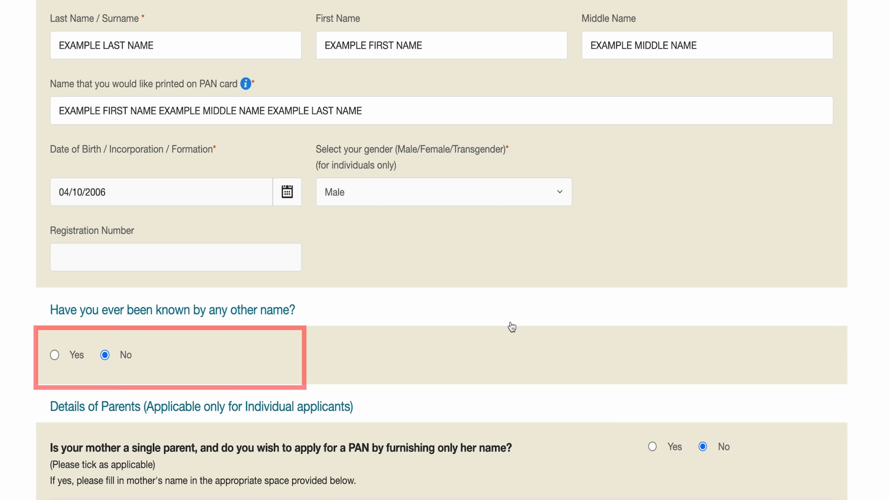
Save the personal details with the father's names and go to Contact & other details.
scroll(511, 326, down, 8)
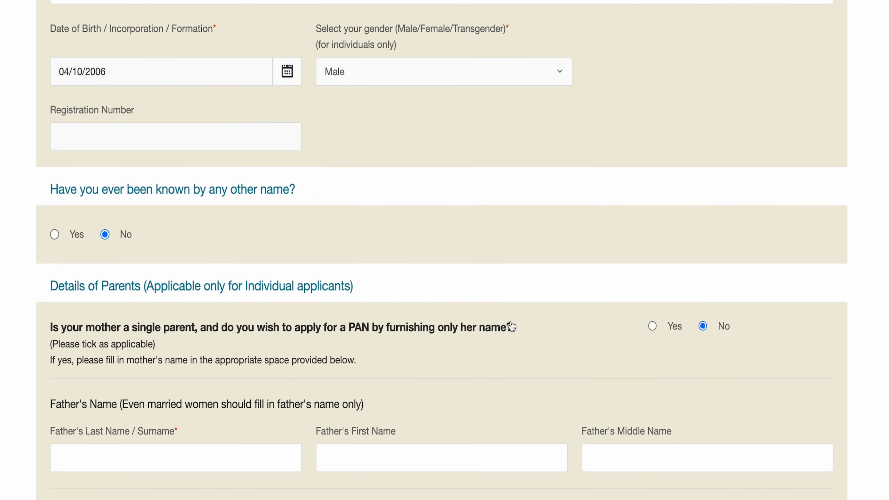
scroll(512, 327, down, 2)
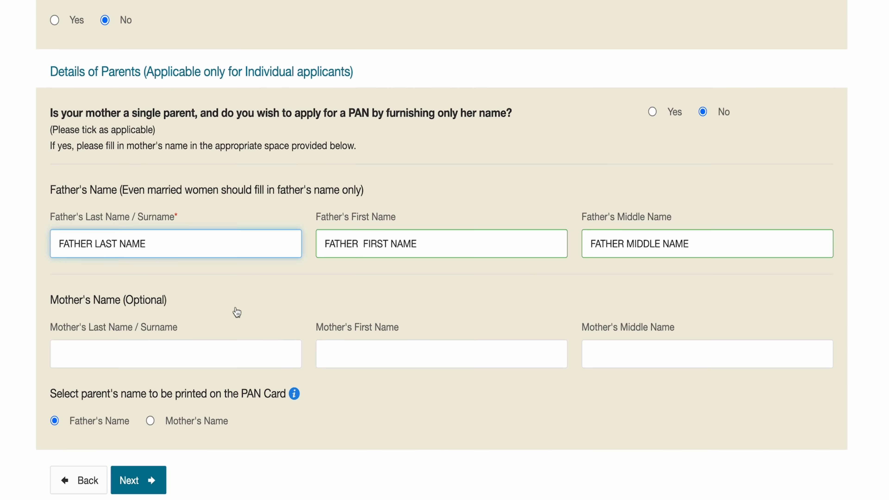
scroll(294, 311, down, 3)
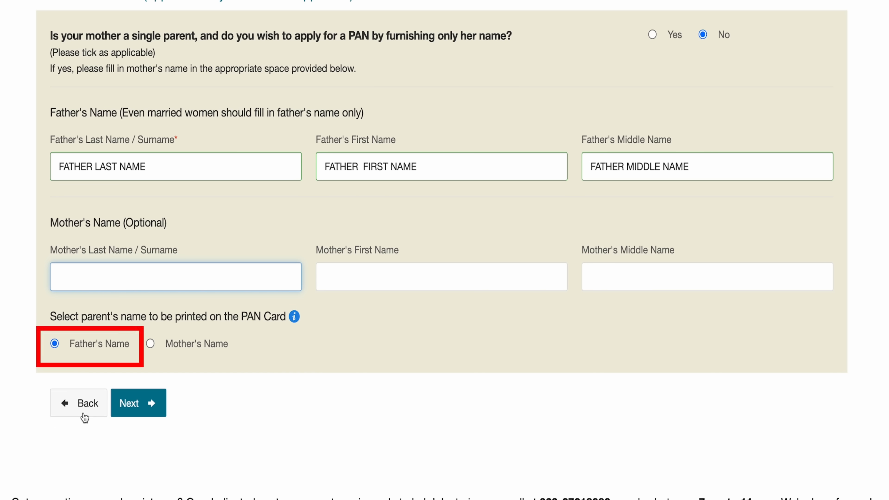
click(126, 404)
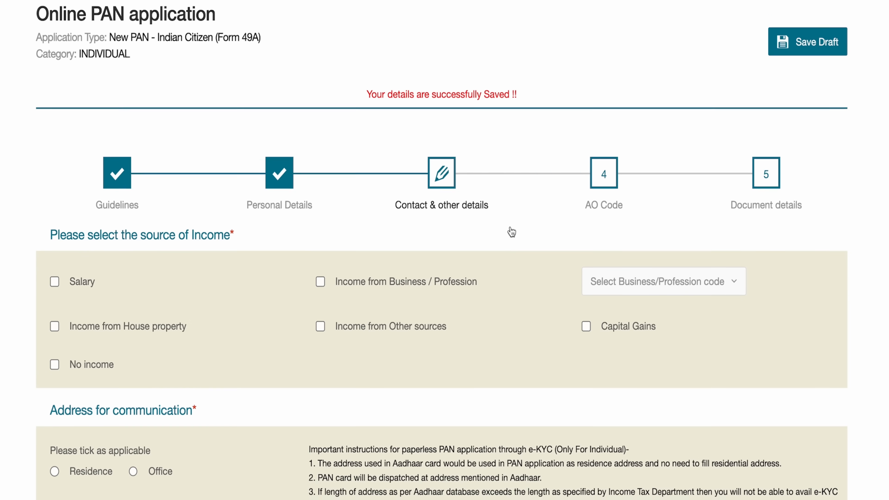
Declare that the applicant has no income.
scroll(511, 231, down, 3)
scroll(510, 231, down, 2)
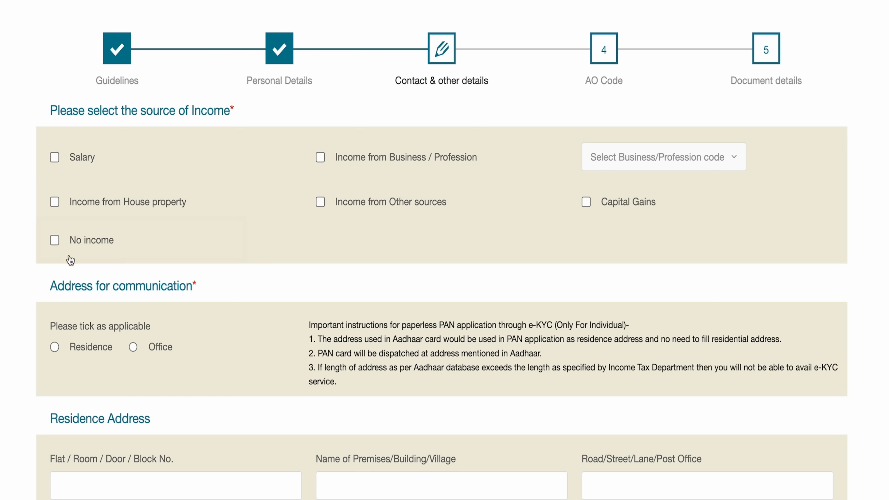
click(55, 240)
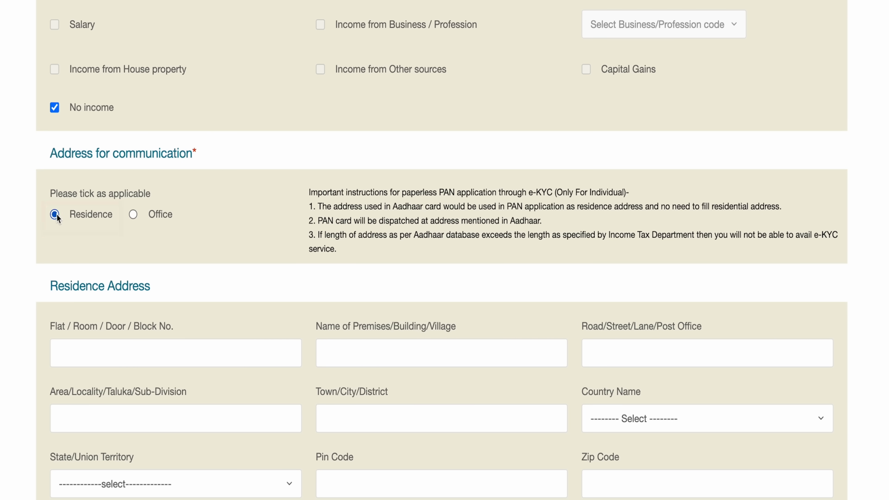
Fill in the flat, premises/village, post office, locality and district address fields.
scroll(224, 251, down, 4)
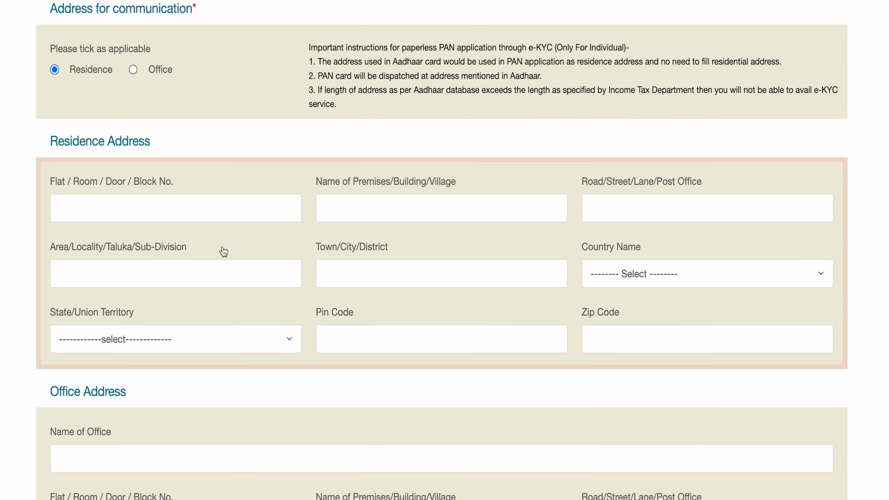
click(208, 211)
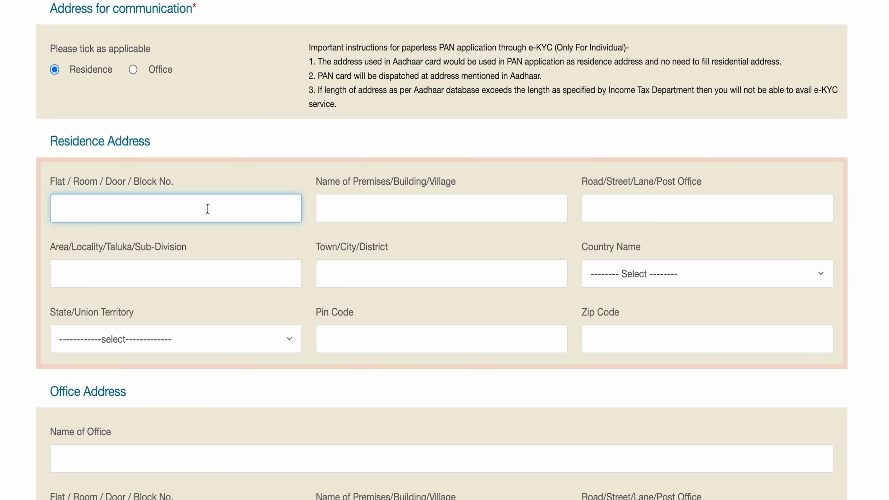
text(EXAMPLE FLAT)
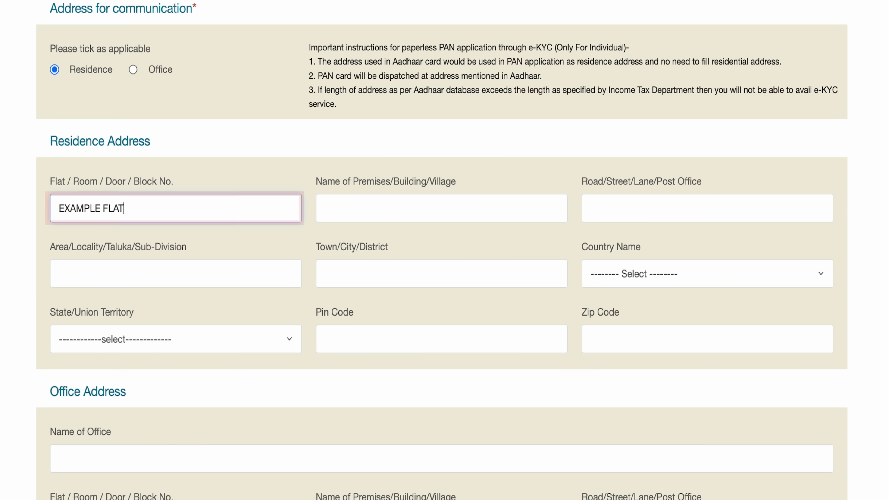
key(Tab)
text(E)
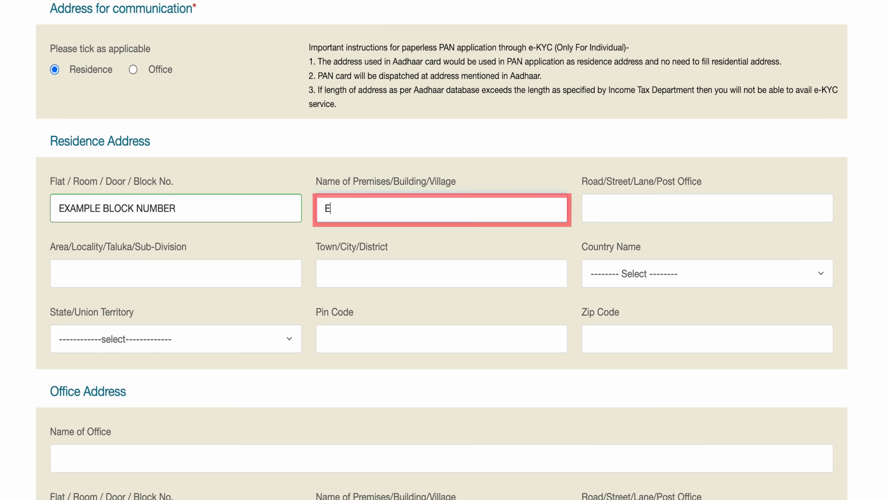
text(XAMPLE )
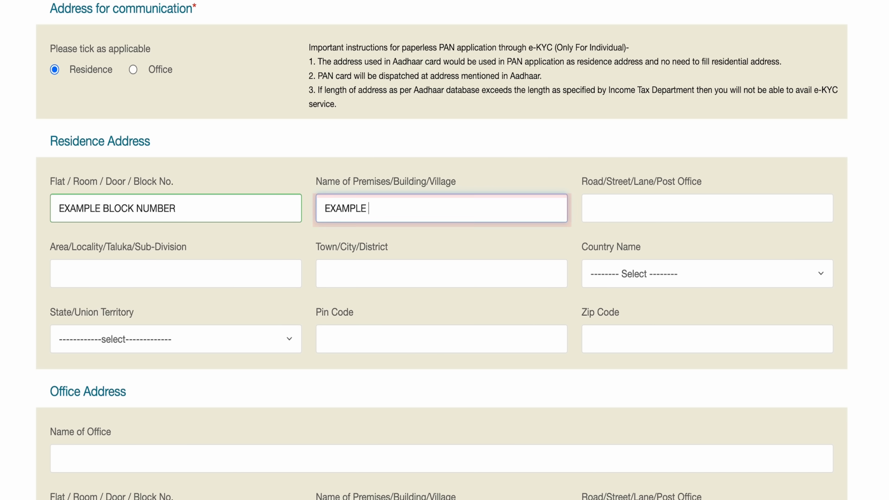
text(VILLA)
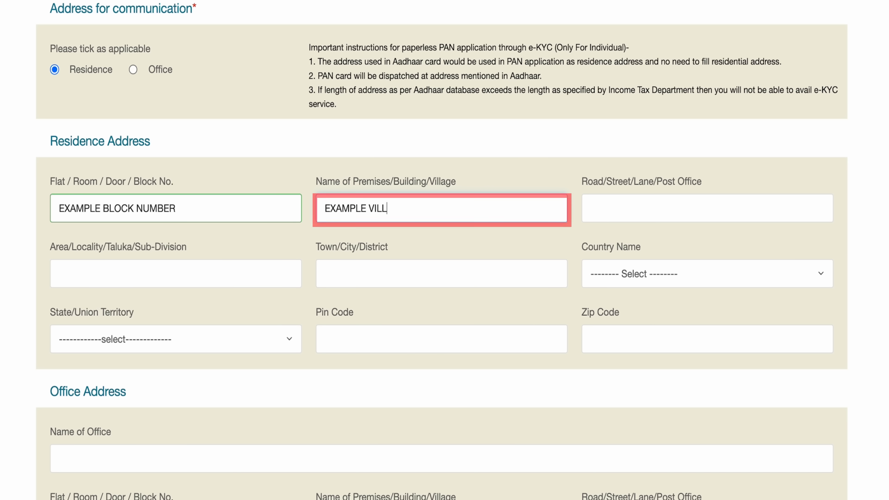
text(GE NAME)
key(Tab)
text(EXAM)
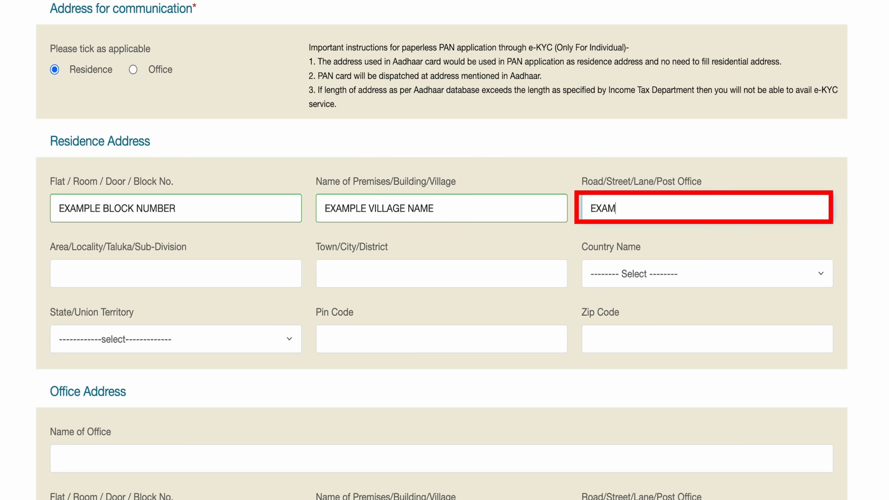
text(PLE POST OFFICE NAME)
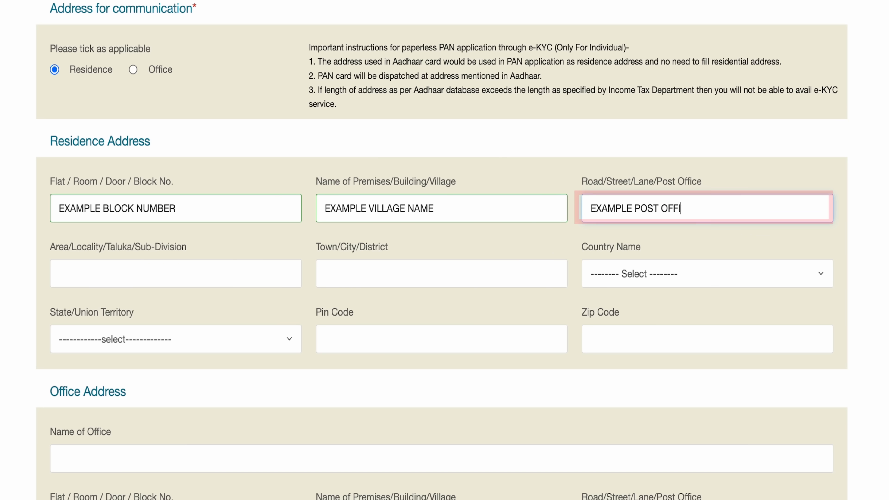
click(172, 275)
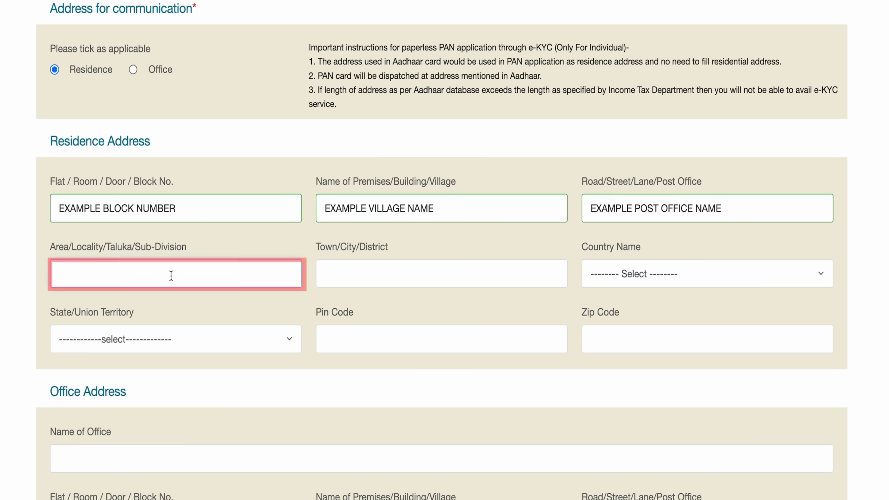
text(EXAMPLE SUB-DIVISION NAME)
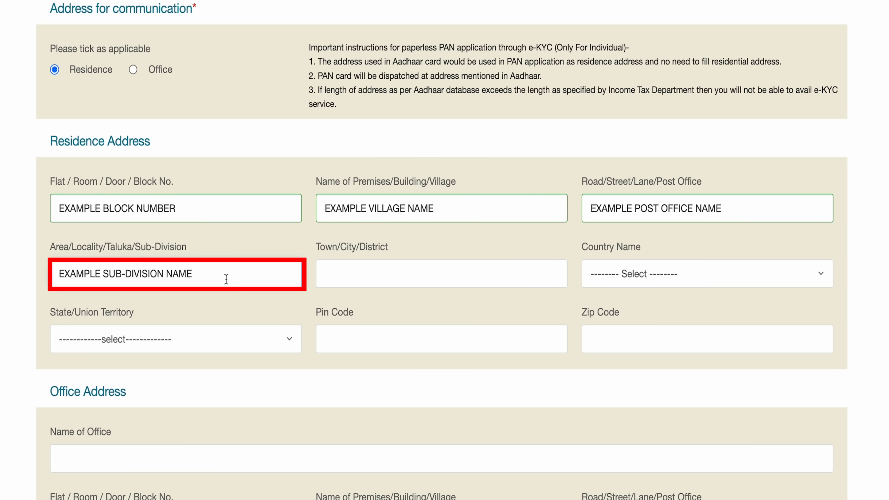
click(399, 276)
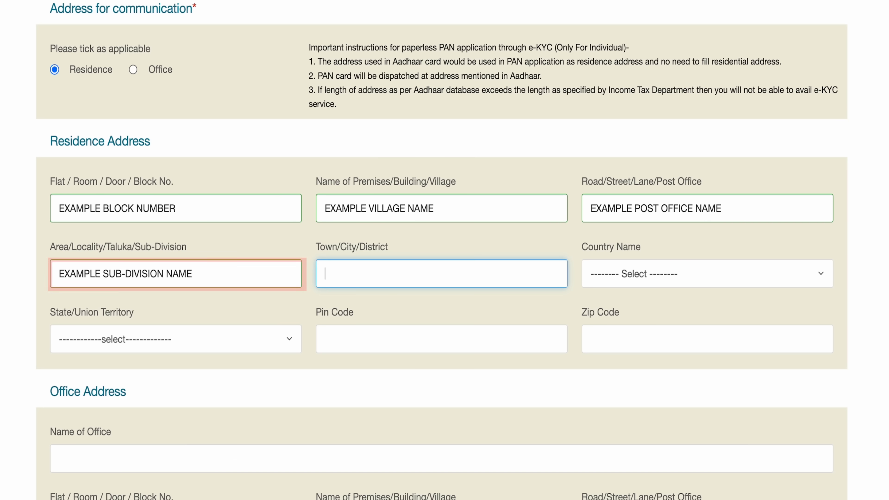
text(EXAMPLE DISTRICT NAME)
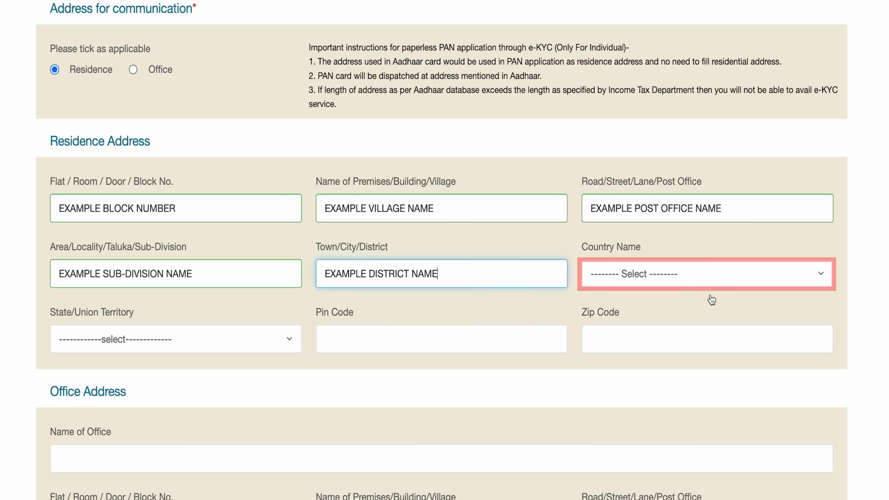
Choose INDIA as residence country, finish the contact fields, and save to reach AO Code.
click(707, 280)
click(526, 341)
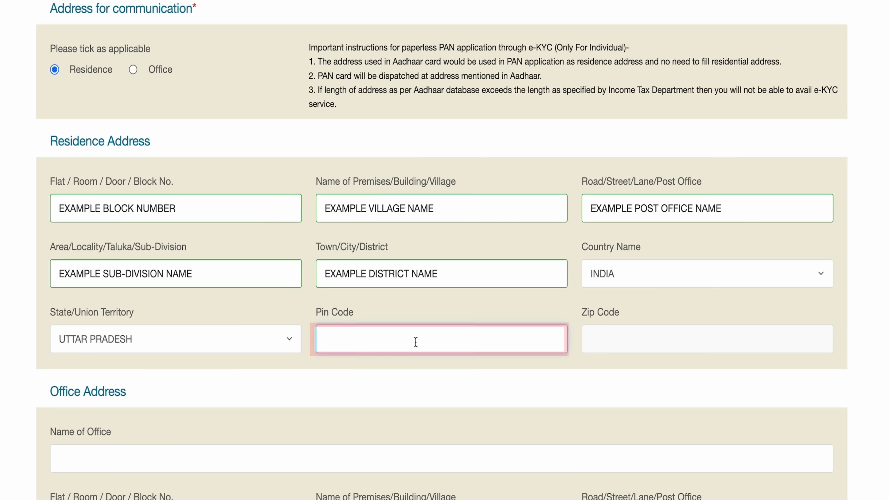
text(2)
scroll(569, 381, down, 6)
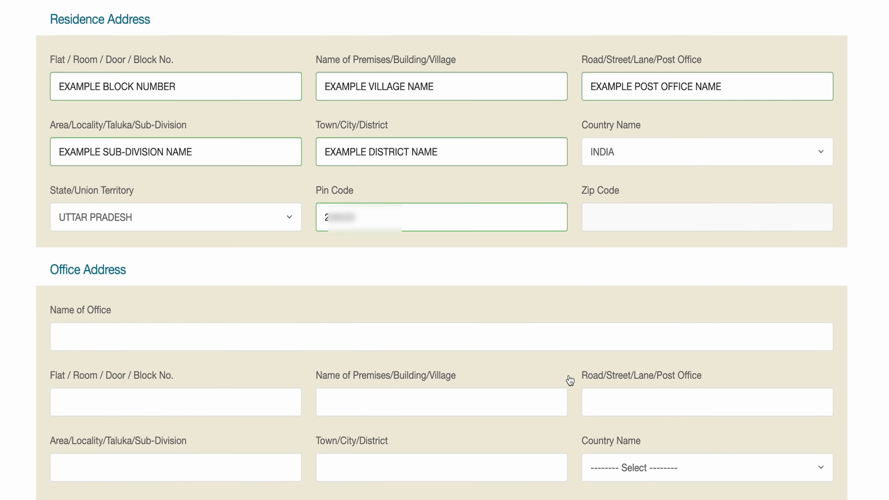
key(Tab)
scroll(258, 238, up, 6)
scroll(204, 242, down, 9)
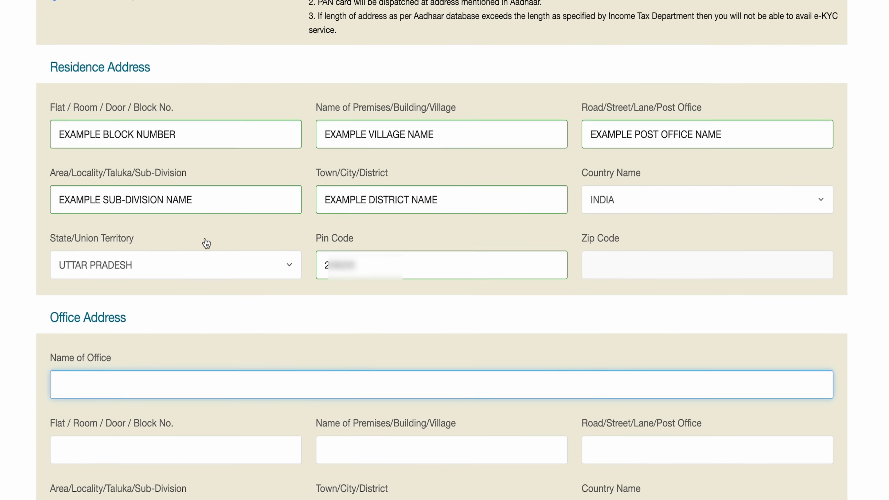
scroll(206, 243, down, 3)
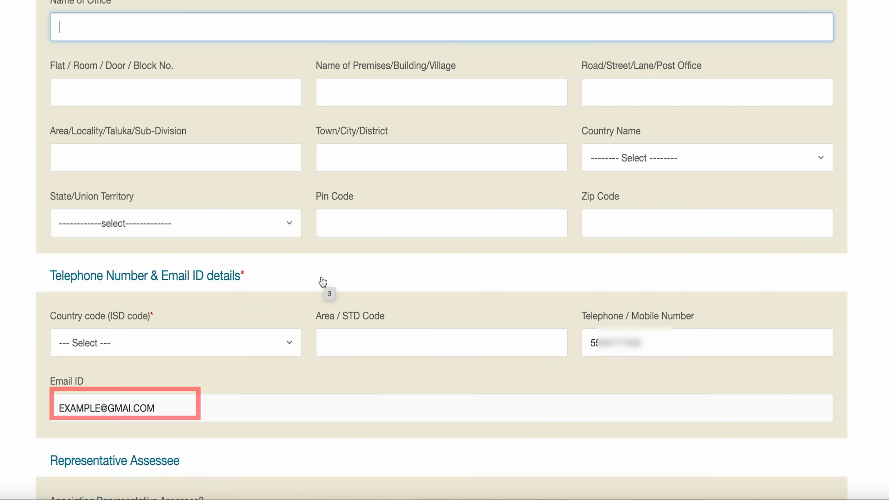
scroll(322, 282, down, 8)
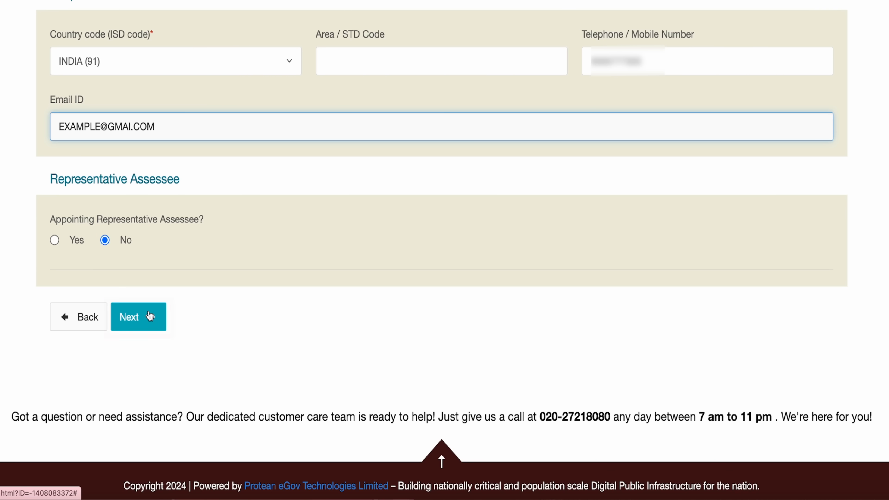
click(150, 316)
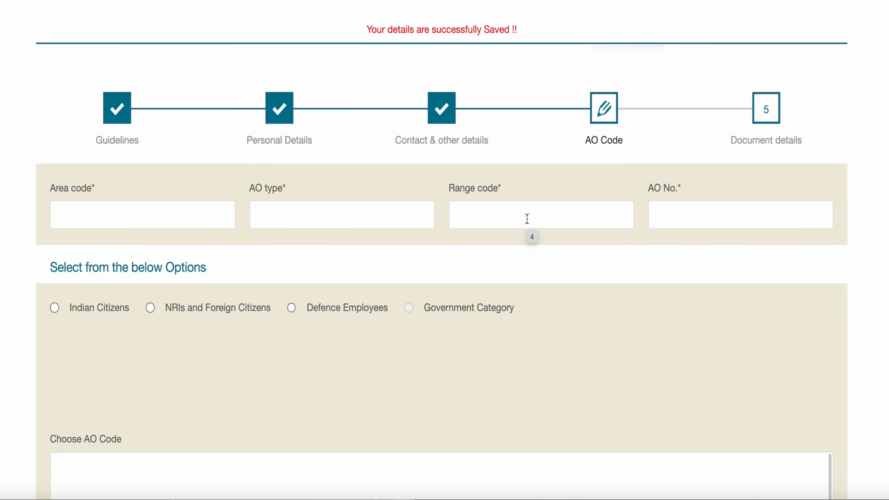
Look up AO codes as an Indian citizen in state UTTAR PRADESH, city LUCKNOW.
scroll(528, 218, down, 5)
scroll(527, 224, up, 6)
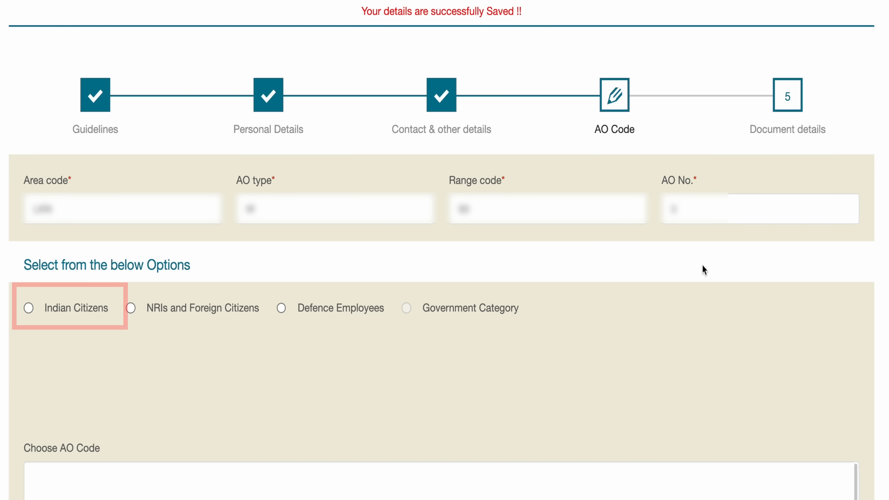
click(29, 308)
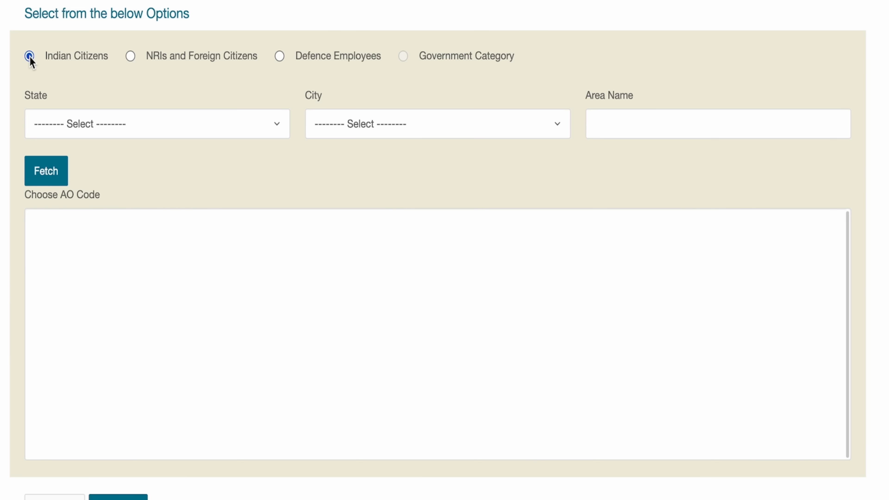
click(255, 124)
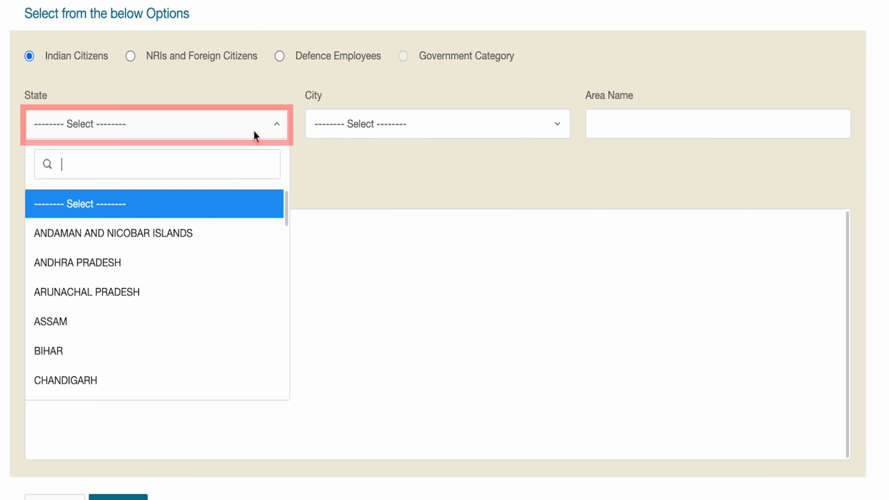
scroll(192, 328, down, 5)
click(272, 304)
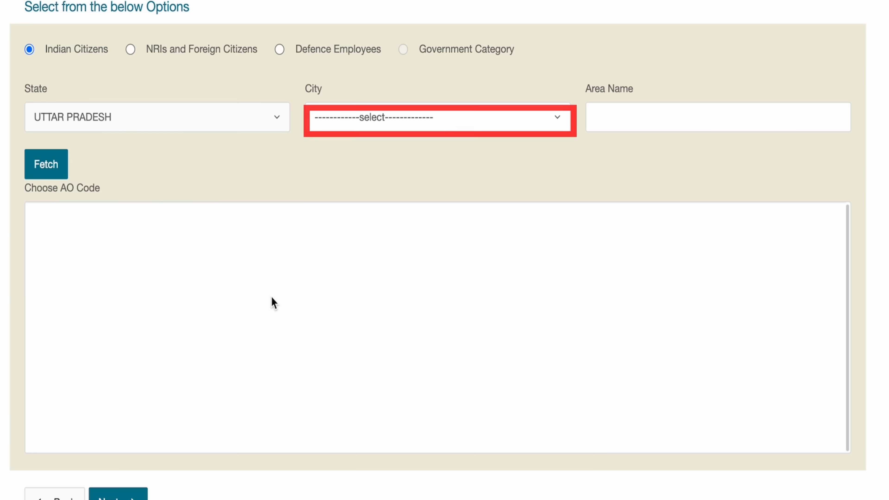
click(395, 127)
text(LU)
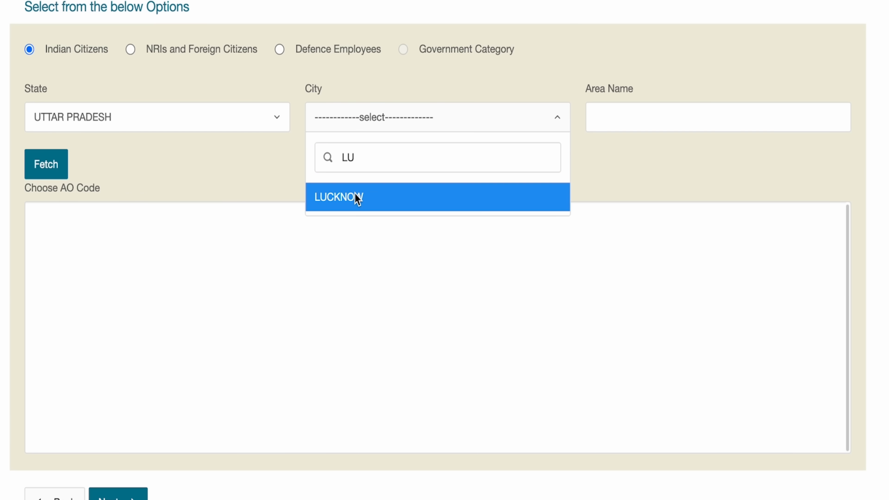
click(357, 198)
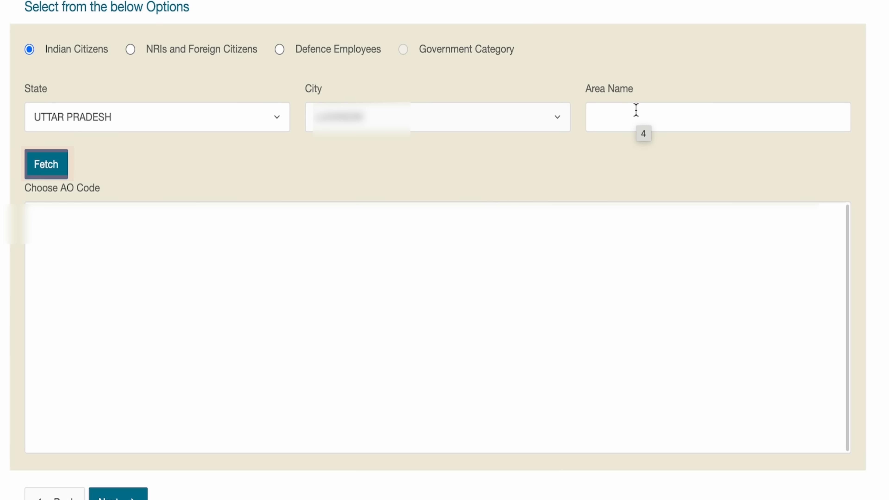
Fetch the Lucknow AO codes and save the selected code to reach Document details.
click(48, 177)
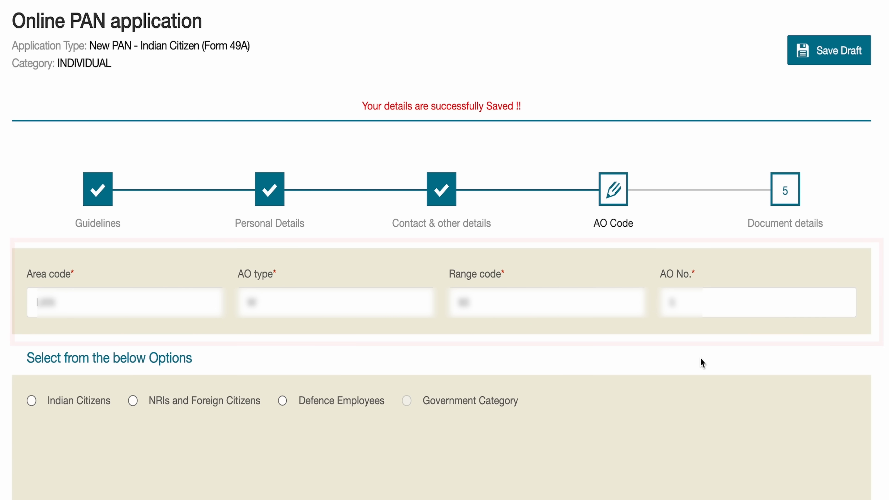
scroll(701, 362, down, 5)
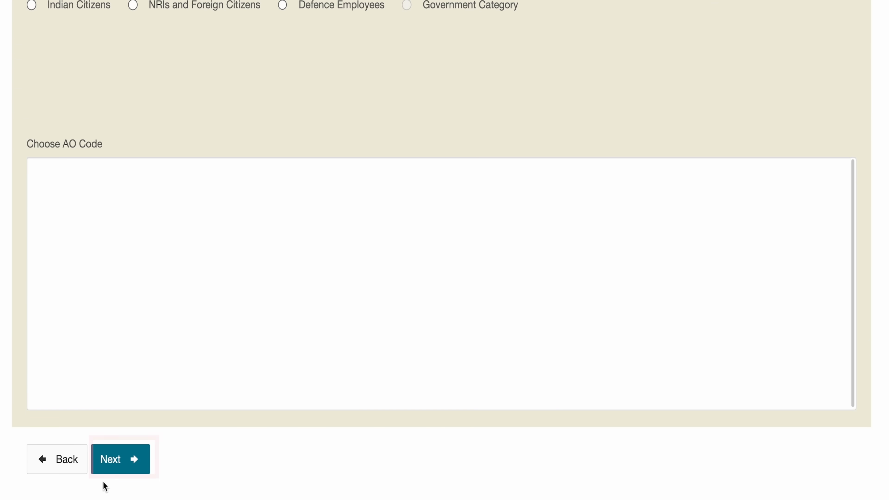
click(109, 461)
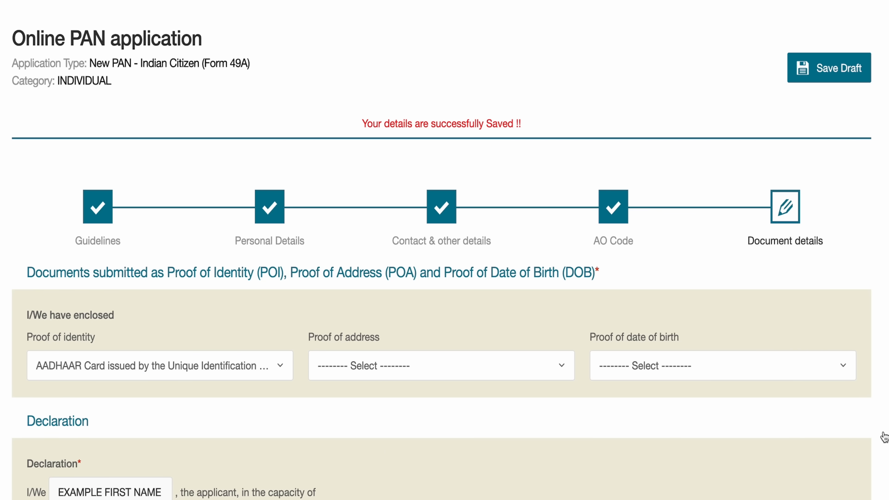
Keep AADHAAR Card as the proof of identity.
scroll(884, 437, down, 4)
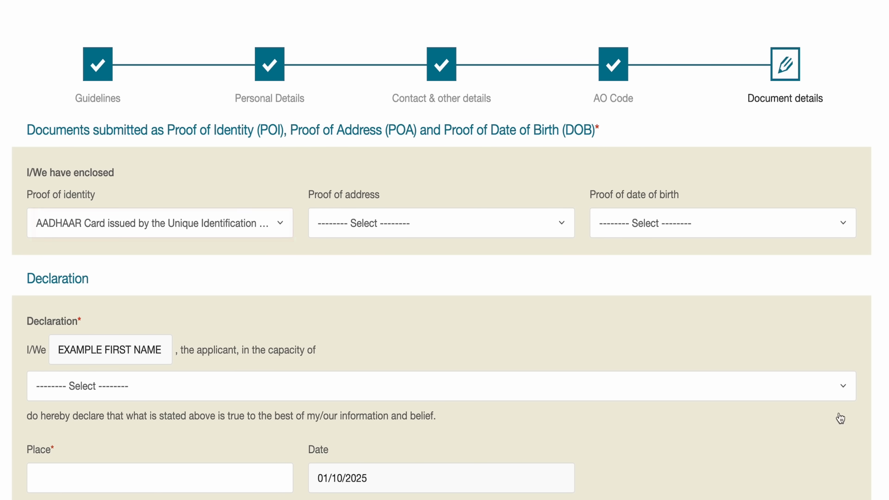
click(279, 223)
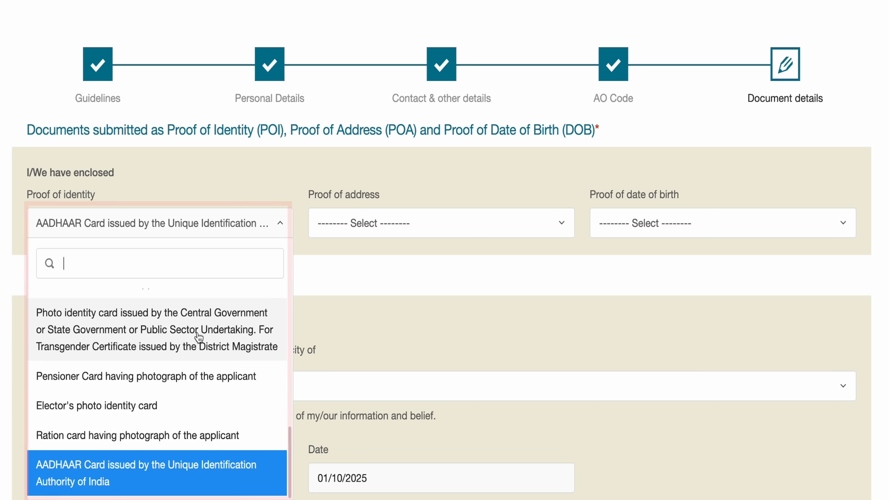
scroll(202, 336, up, 10)
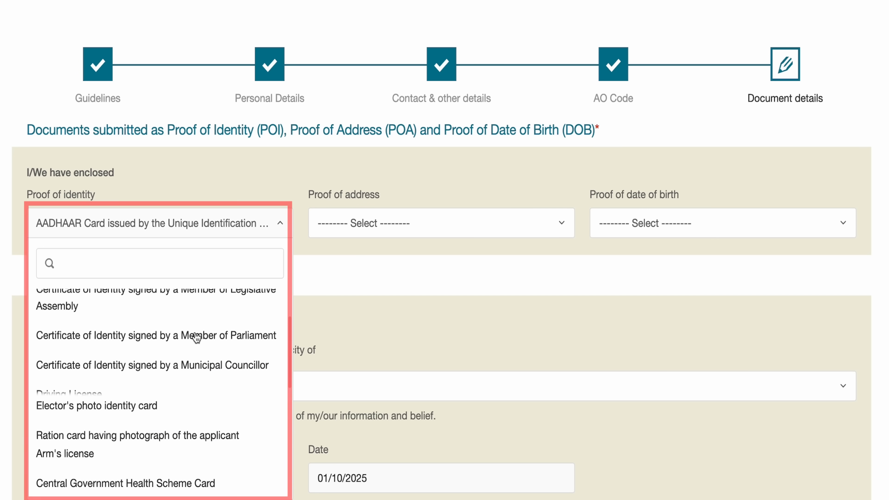
scroll(196, 338, down, 1)
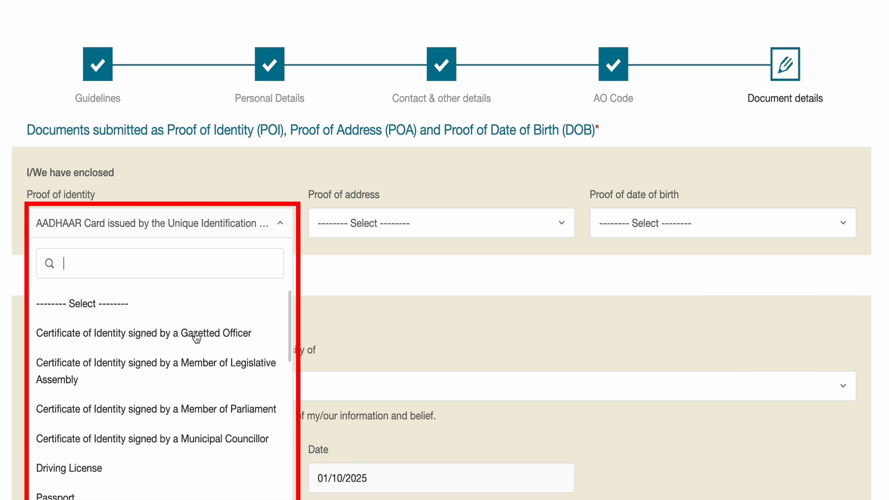
scroll(196, 338, down, 5)
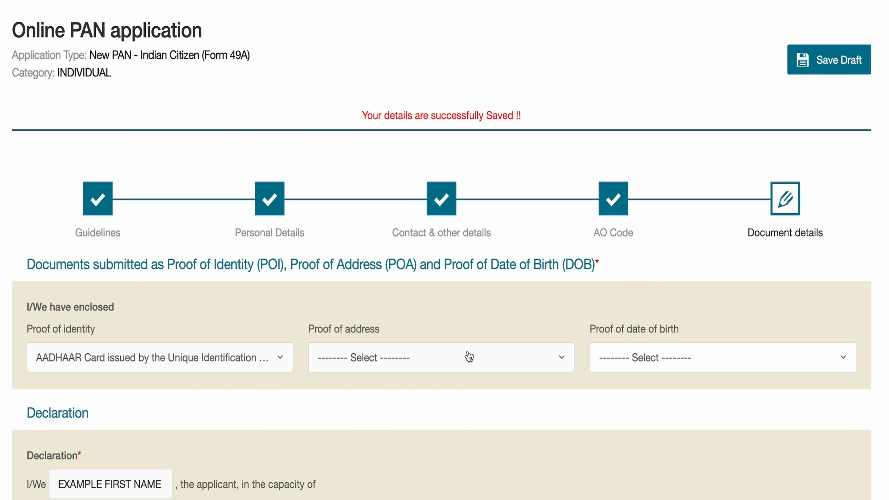
Select AADHAAR Card as proof of address and proof of date of birth.
click(468, 357)
scroll(467, 304, down, 5)
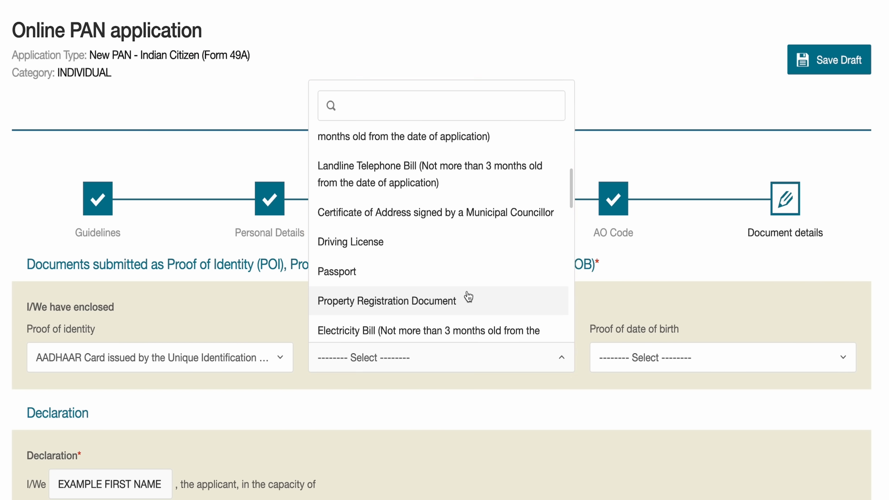
scroll(468, 297, down, 2)
scroll(468, 297, down, 10)
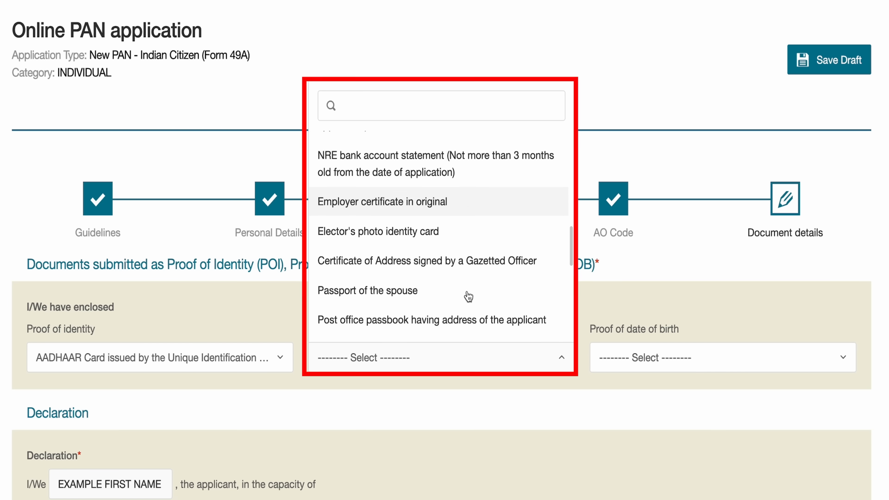
scroll(468, 297, down, 6)
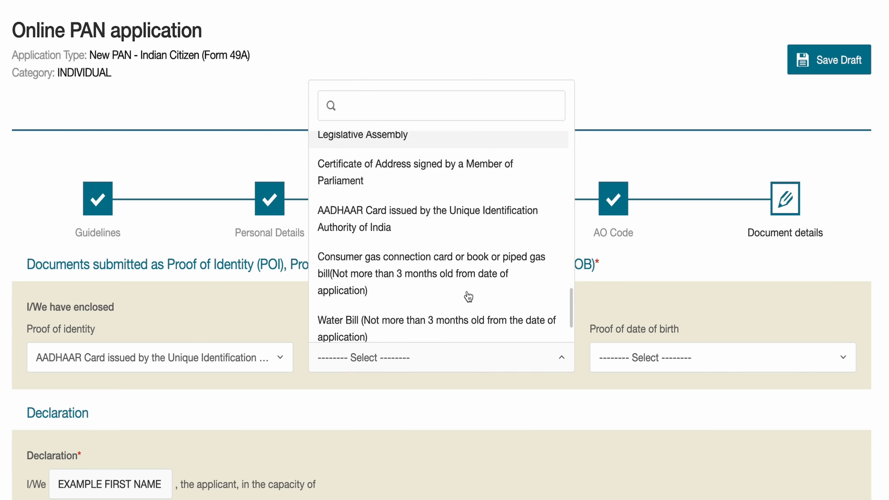
scroll(468, 297, down, 2)
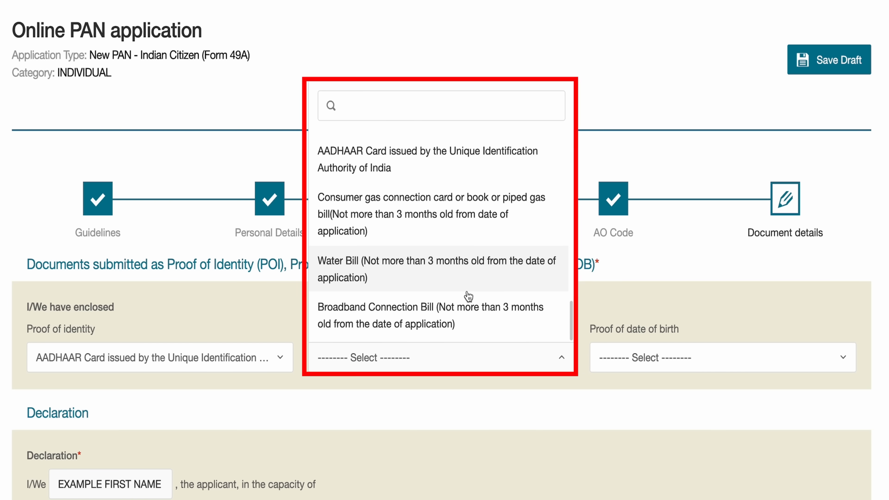
click(429, 177)
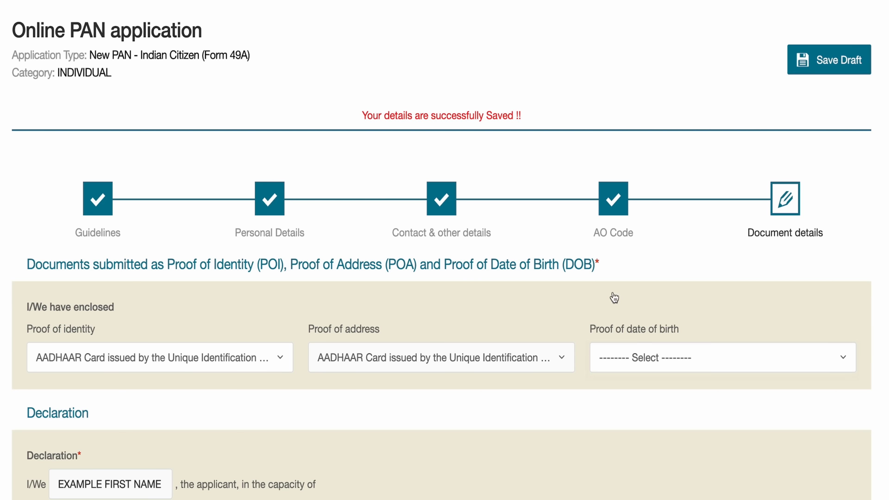
click(668, 358)
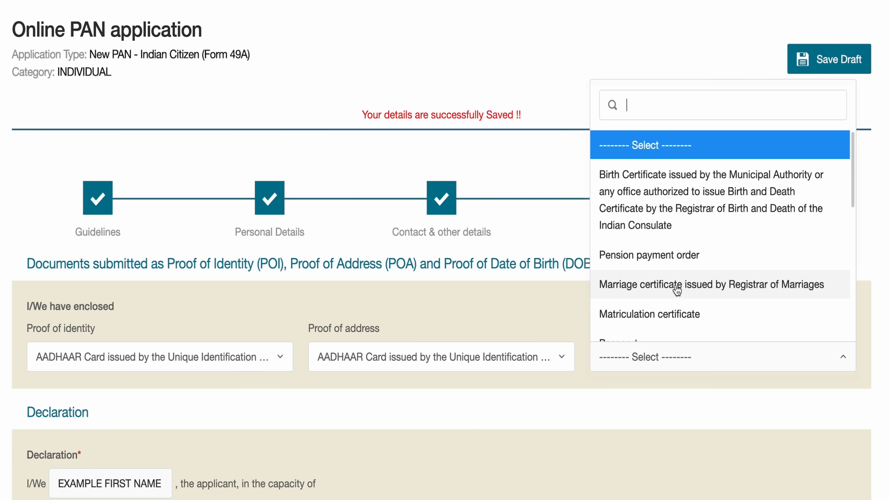
scroll(677, 289, down, 3)
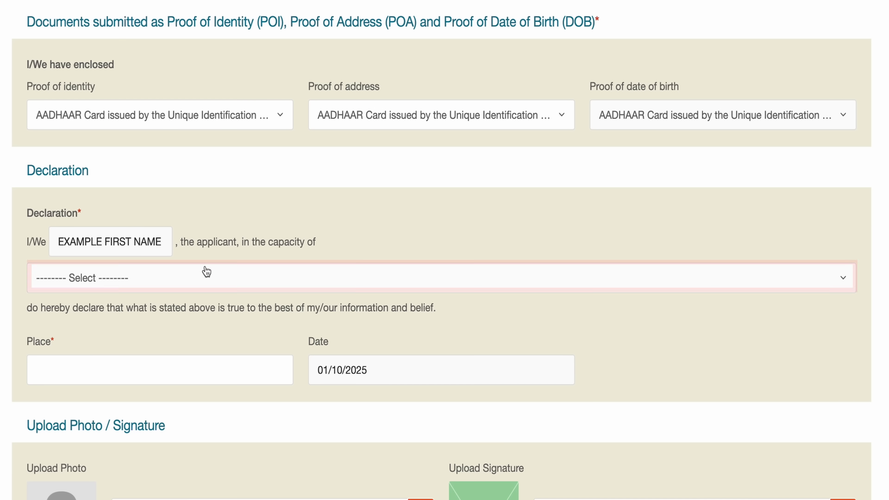
Make the declaration in the capacity Himself/Herself with LUCKNOW as the place.
click(238, 276)
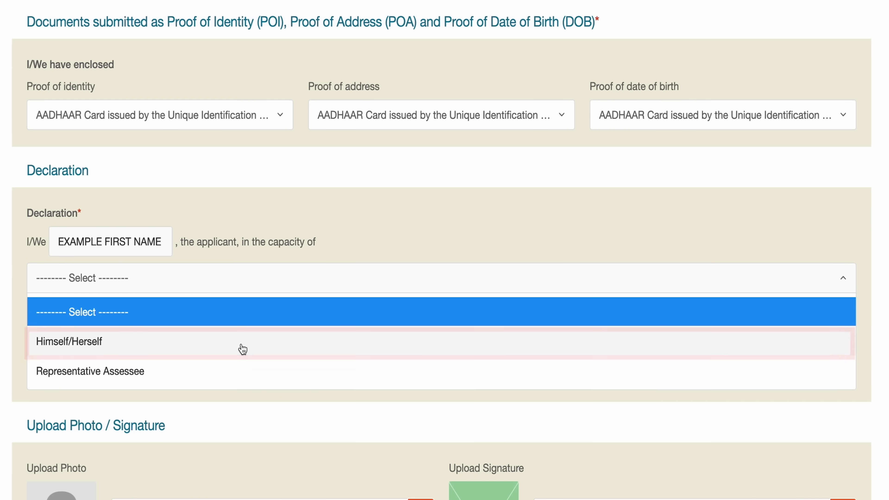
click(241, 346)
text(LUCN)
key(BackSpace)
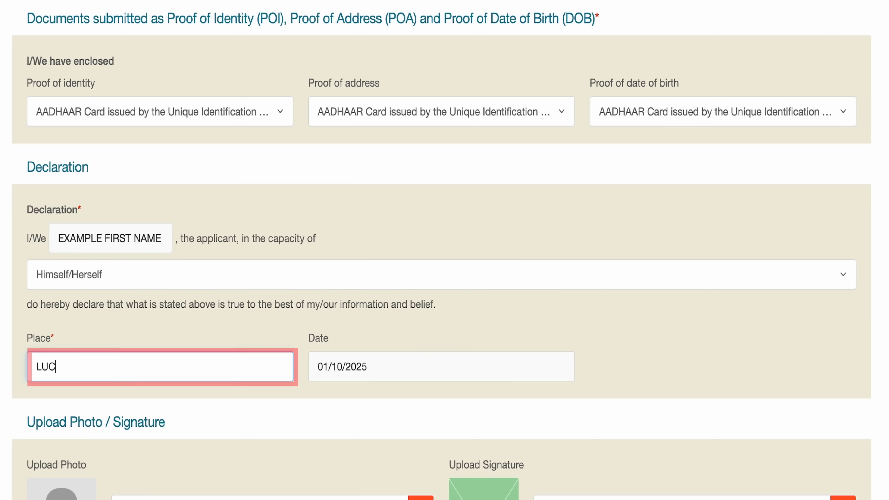
text(KNOW)
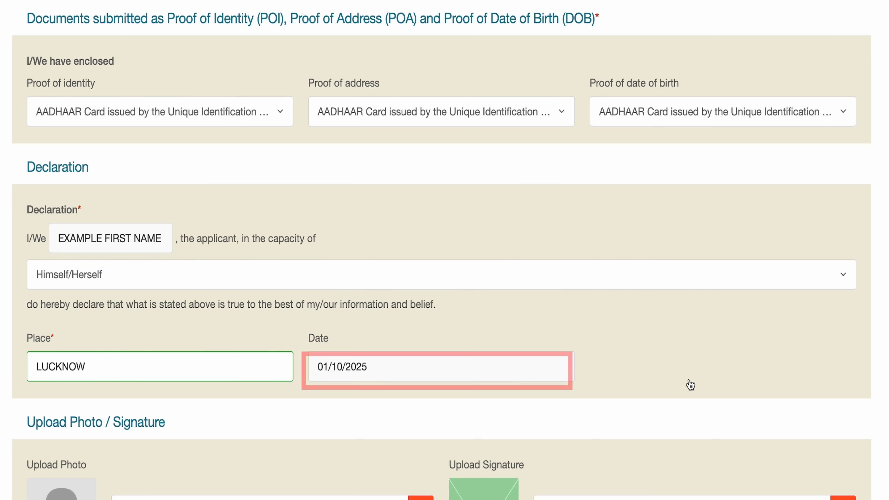
scroll(277, 396, down, 5)
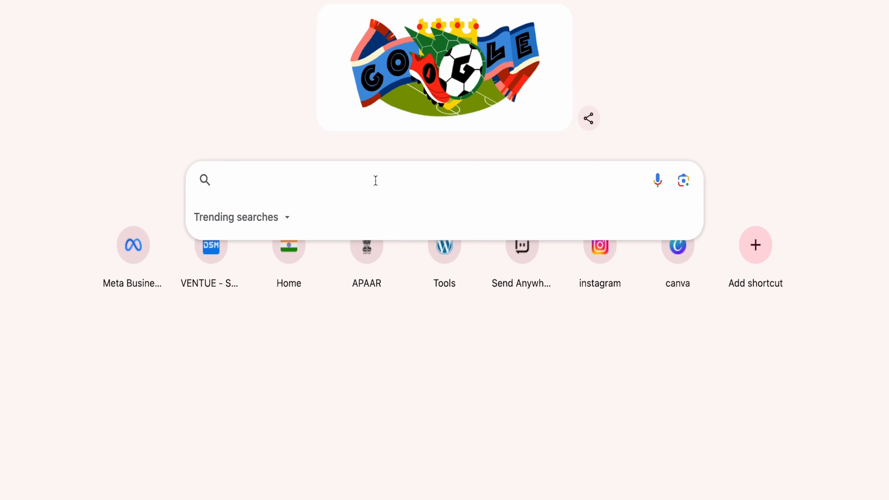
Search Google for 'sarkaridna tools' and open the SarkariDNA Image Tools page.
text(sarkaridna)
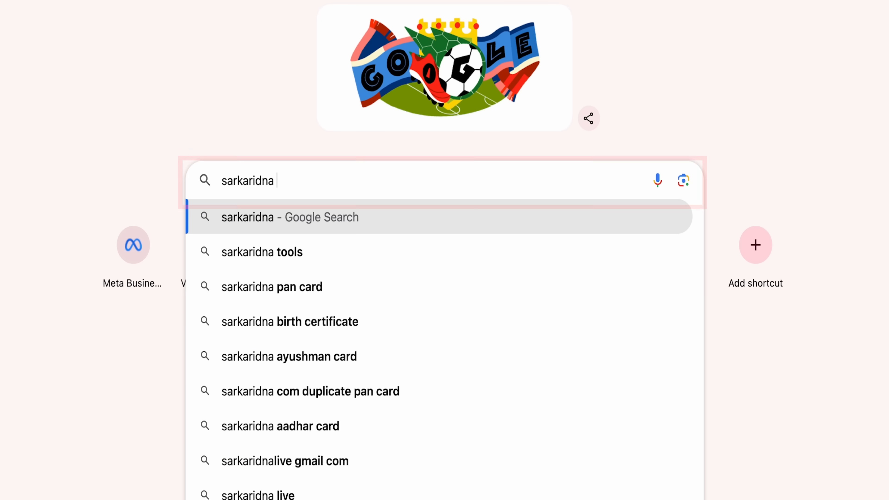
text( t)
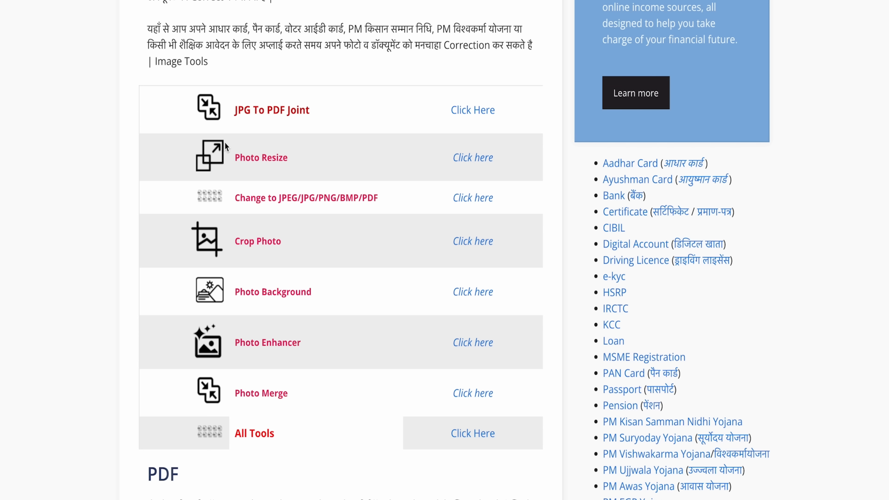
scroll(245, 145, down, 1)
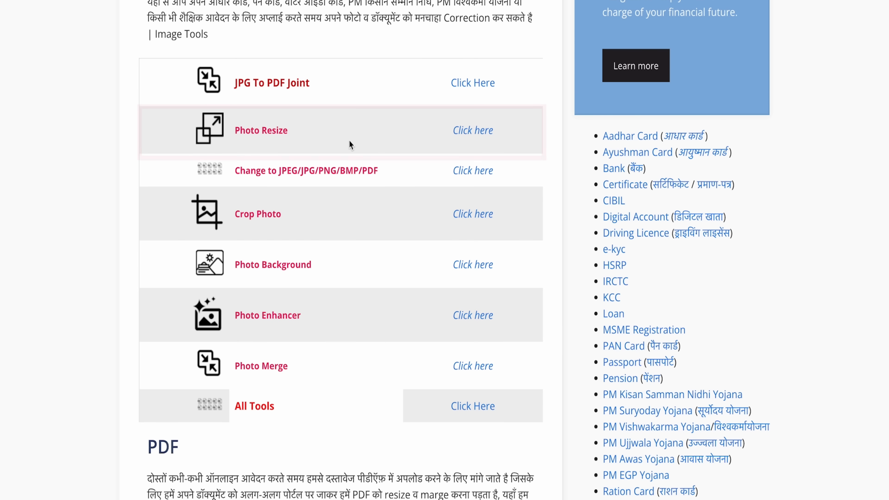
Resize the applicant photo to 70 percent as a JPG at 90% quality.
click(465, 142)
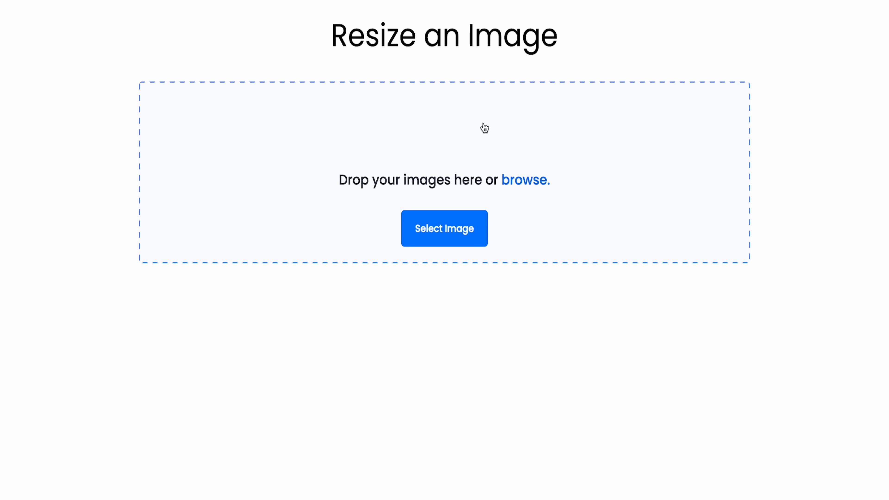
click(436, 217)
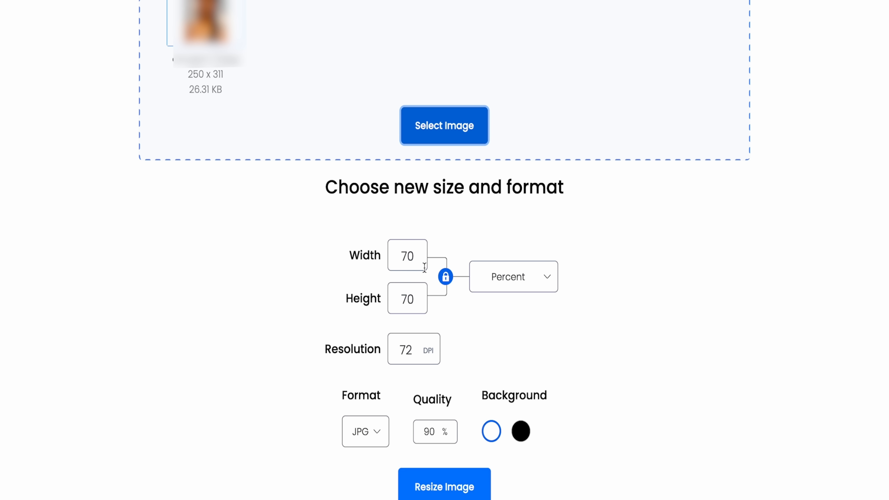
mouse_move(427, 355)
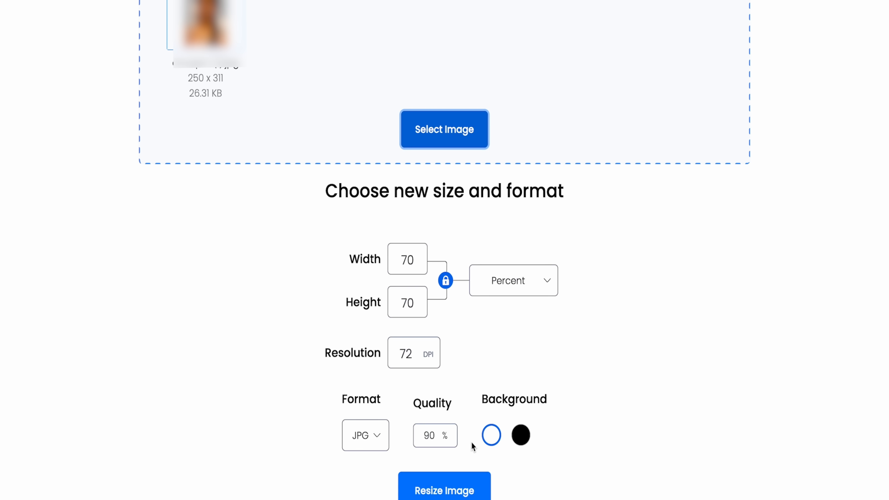
mouse_move(485, 442)
mouse_move(417, 440)
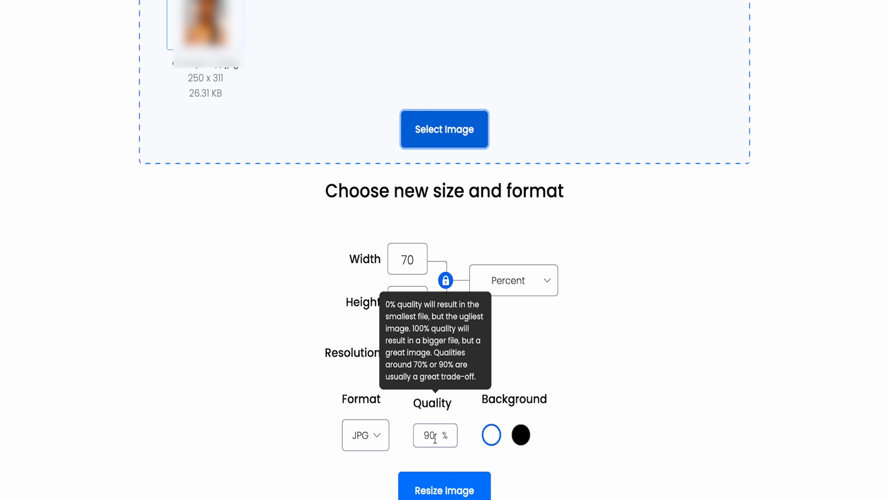
scroll(444, 430, down, 2)
click(444, 430)
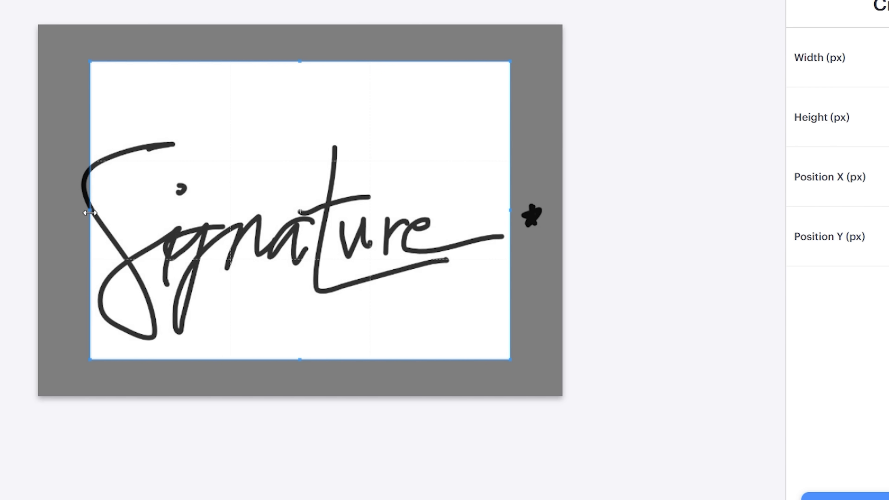
Crop the signature image tightly around the handwriting.
drag(90, 213, 78, 212)
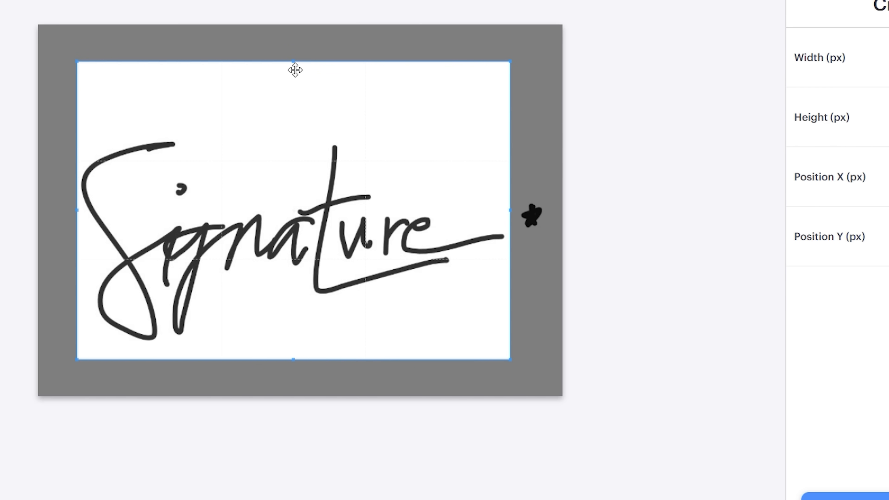
drag(292, 64, 293, 122)
drag(513, 242, 564, 228)
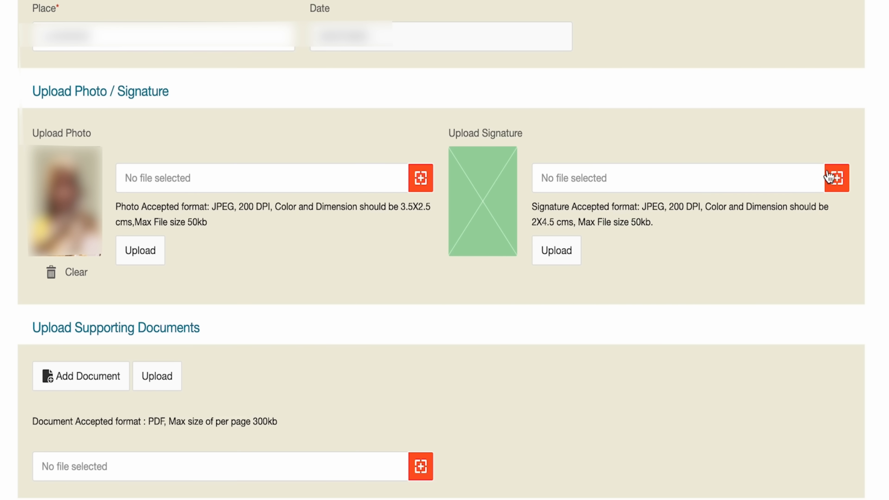
Upload the cropped signature JPG, then return to the SarkariDNA tools tab.
click(829, 177)
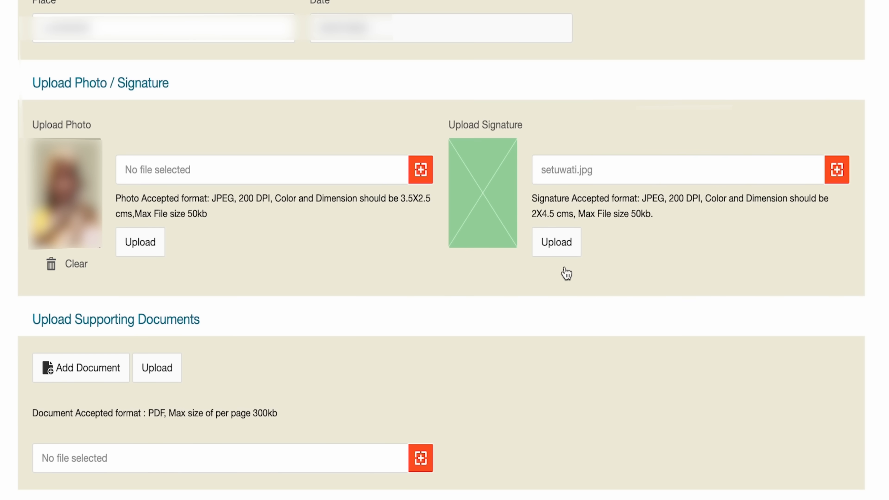
click(558, 247)
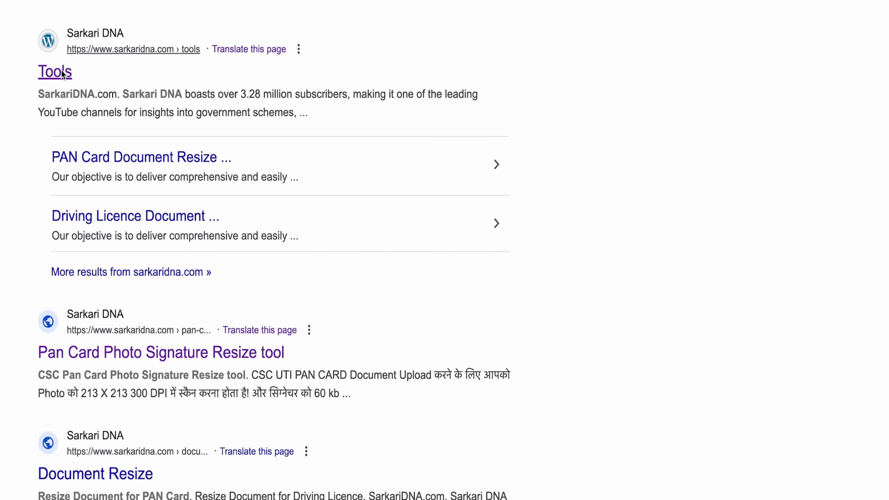
click(62, 74)
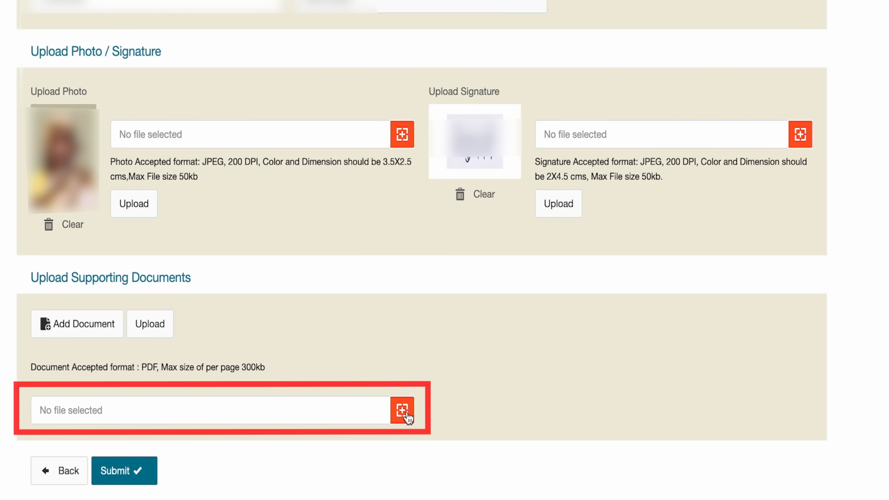
Upload the compressed PDF as the supporting document and submit the application form.
click(402, 410)
click(829, 427)
click(149, 323)
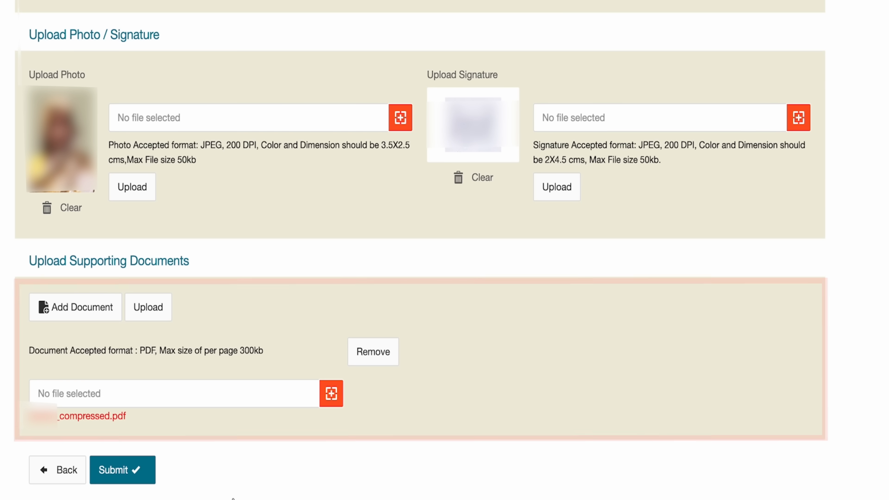
click(139, 472)
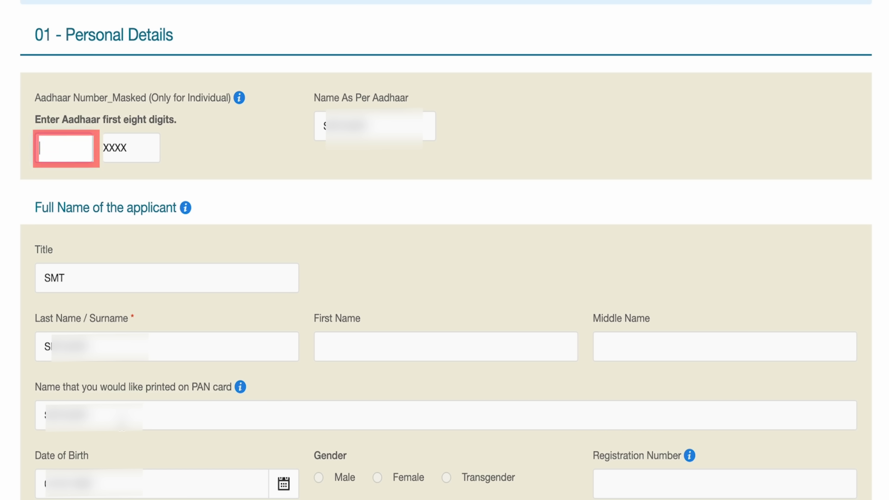
Review the Form 49A details down to the bottom and proceed to payment.
scroll(228, 174, down, 1)
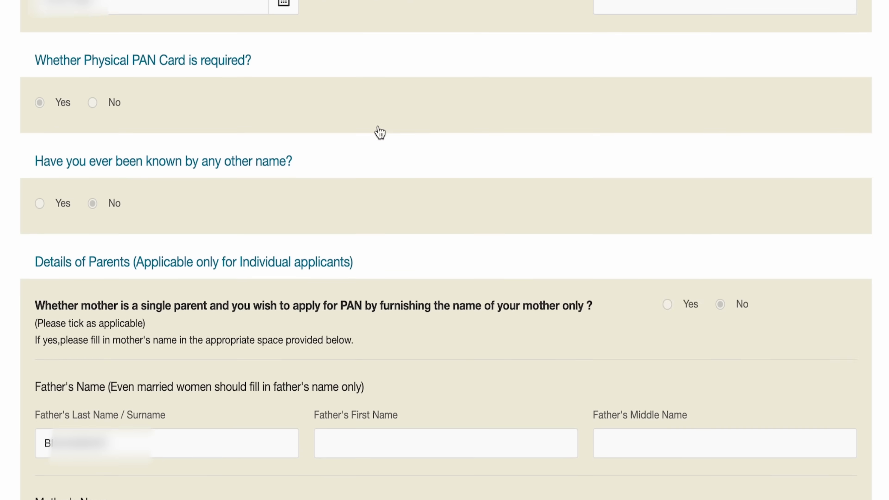
scroll(380, 132, down, 2)
scroll(379, 132, down, 4)
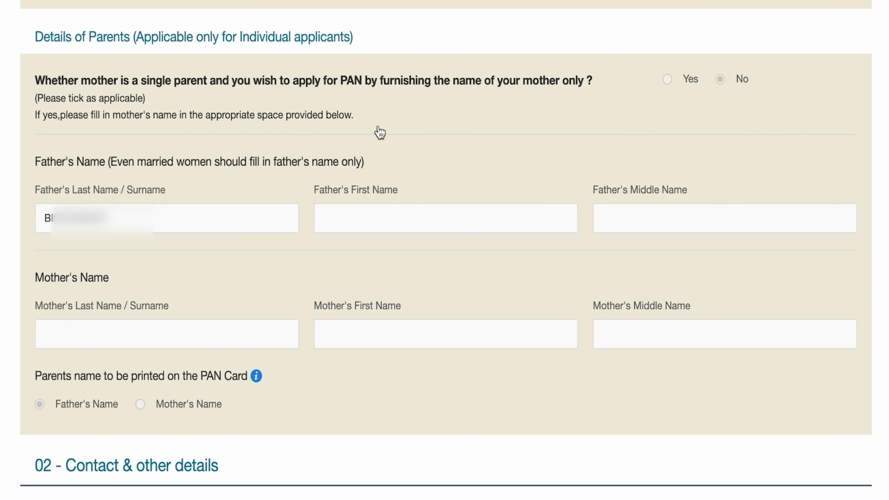
scroll(379, 133, down, 10)
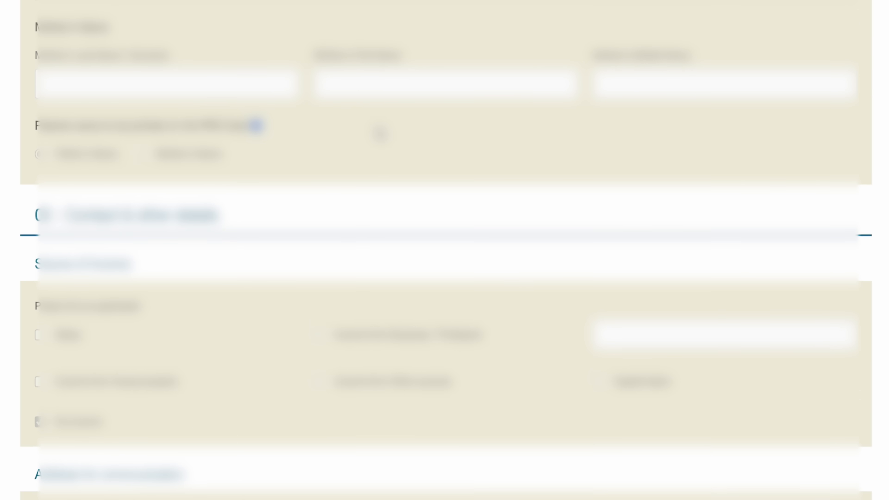
scroll(379, 133, down, 9)
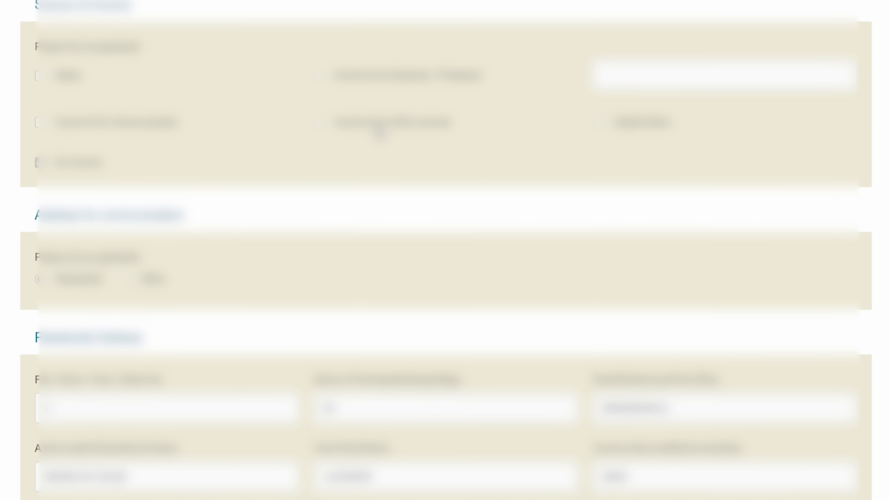
scroll(379, 132, down, 7)
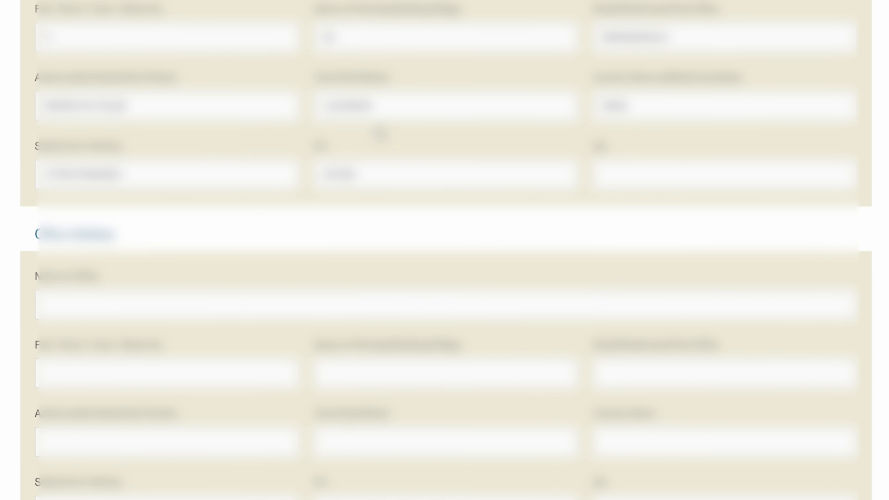
scroll(380, 133, down, 8)
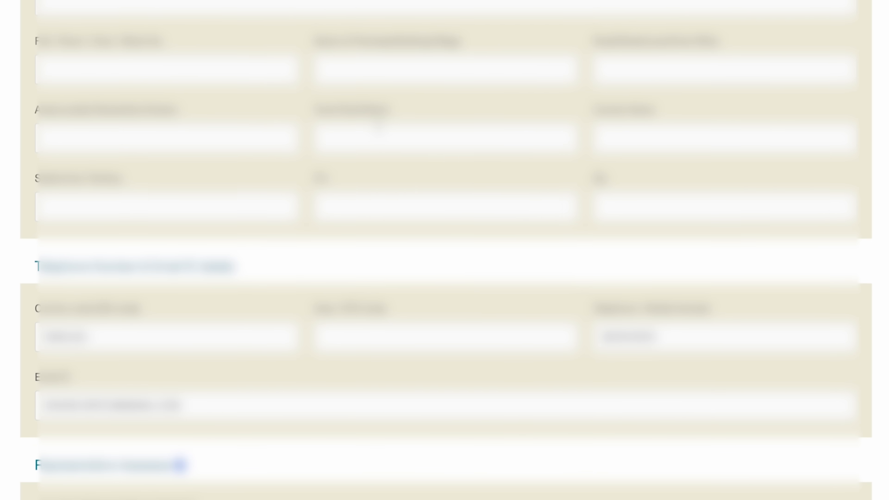
scroll(380, 130, down, 13)
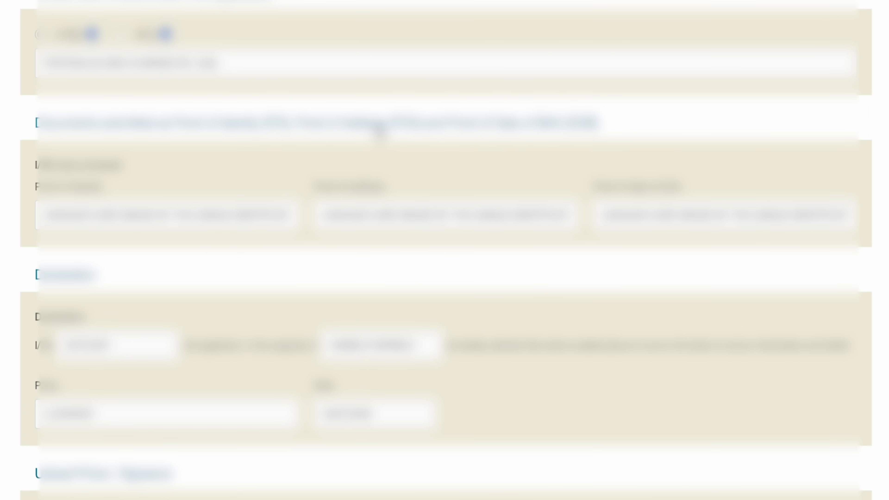
scroll(379, 132, down, 12)
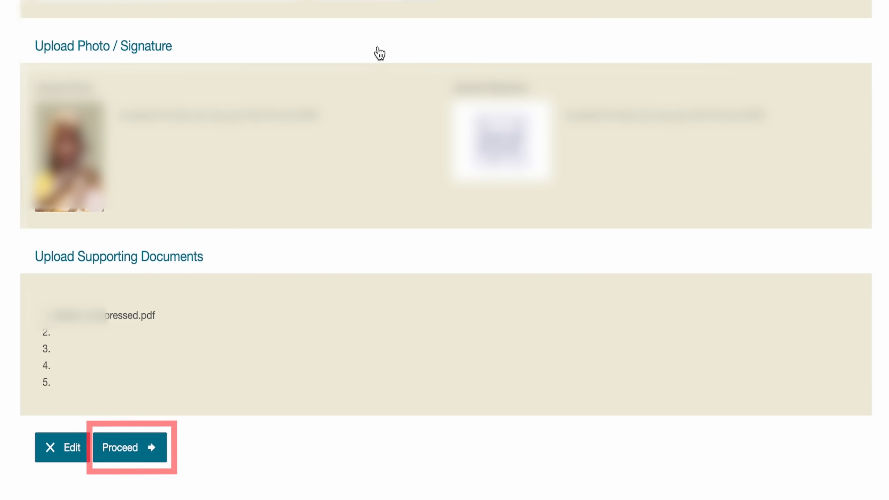
click(143, 446)
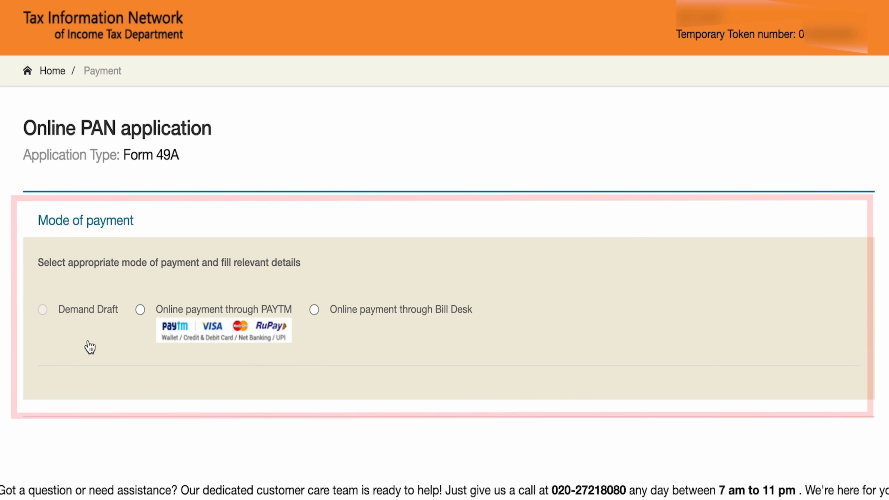
Choose online payment, accept the terms of service, and confirm the ₹106.90 fee.
click(140, 310)
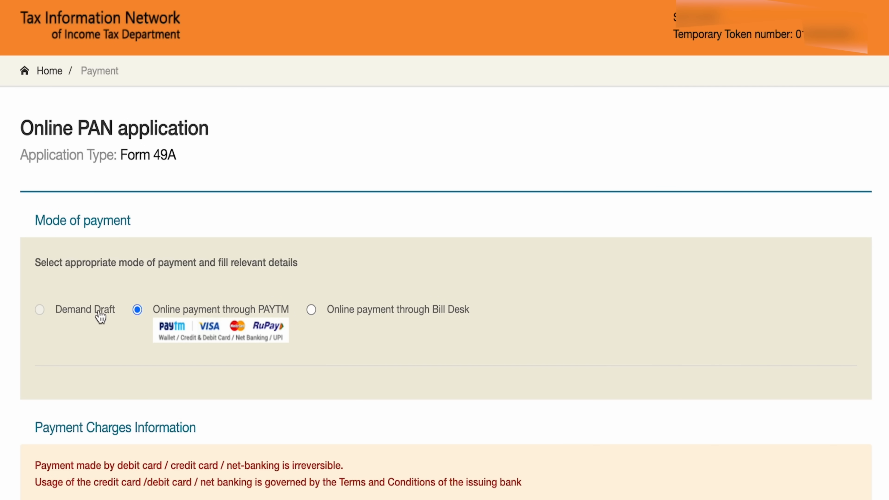
click(311, 309)
scroll(311, 306, down, 10)
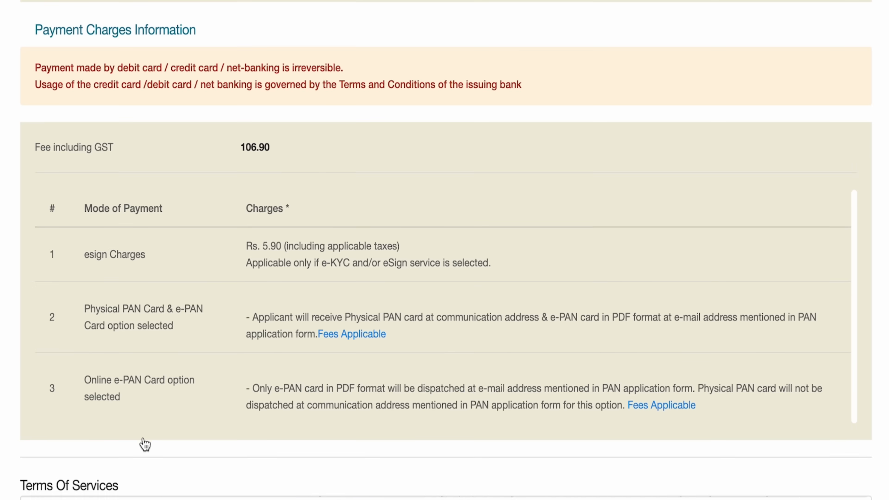
click(24, 417)
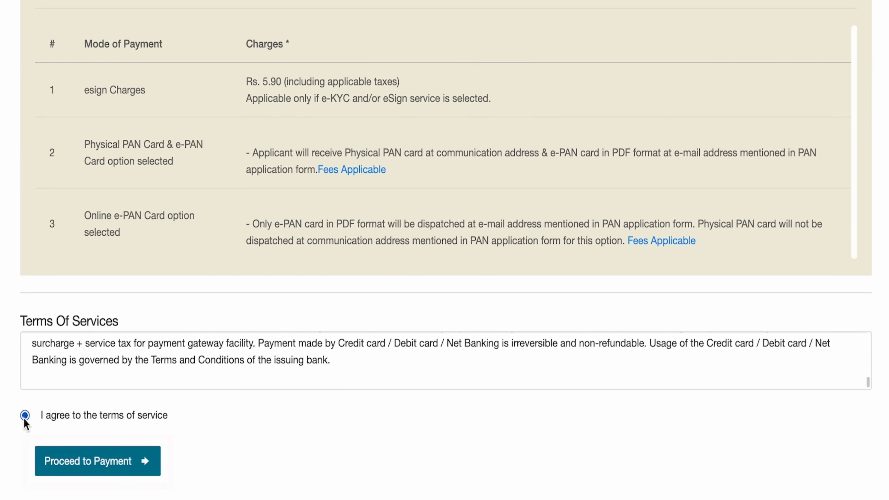
click(105, 462)
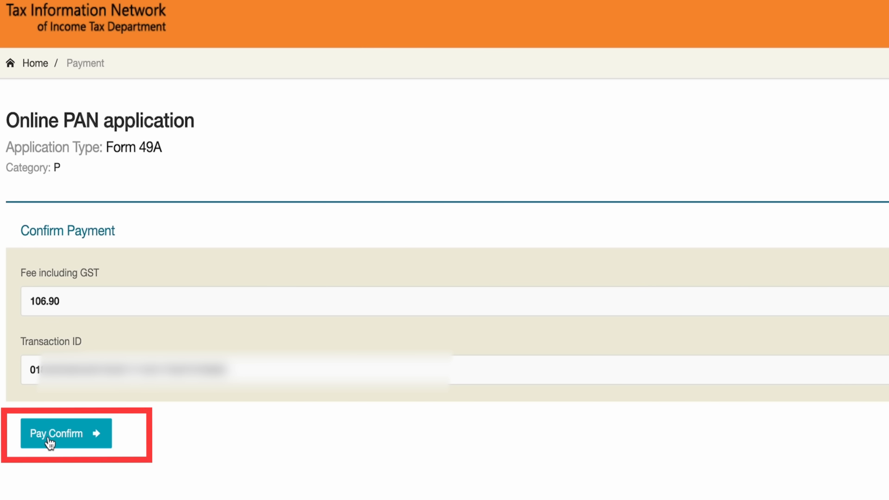
click(53, 441)
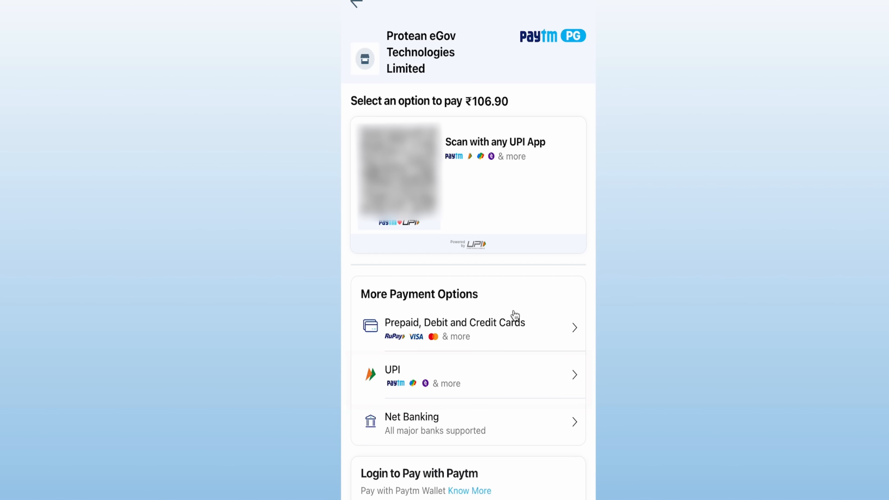
Open and dismiss the card and UPI payment forms in the Paytm checkout.
click(520, 327)
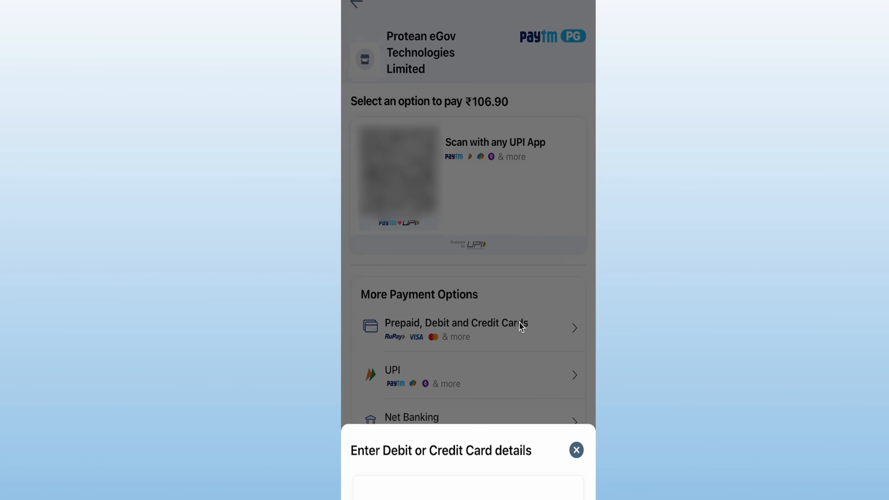
click(577, 434)
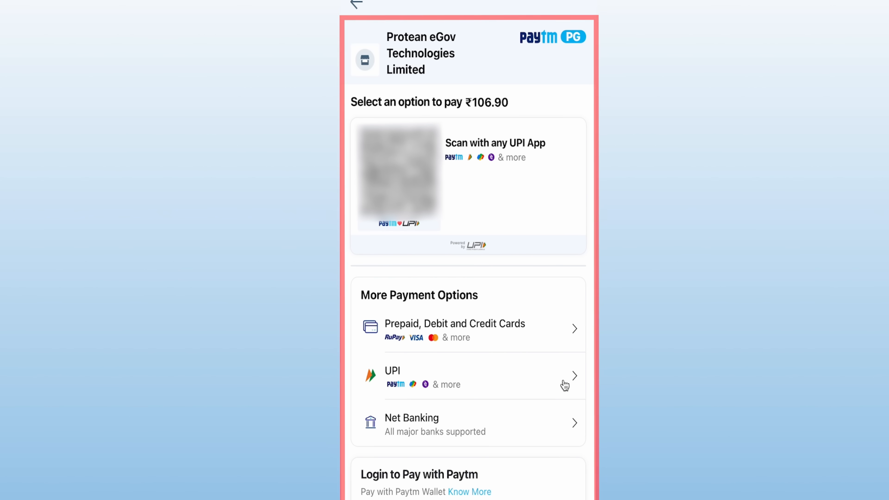
click(564, 381)
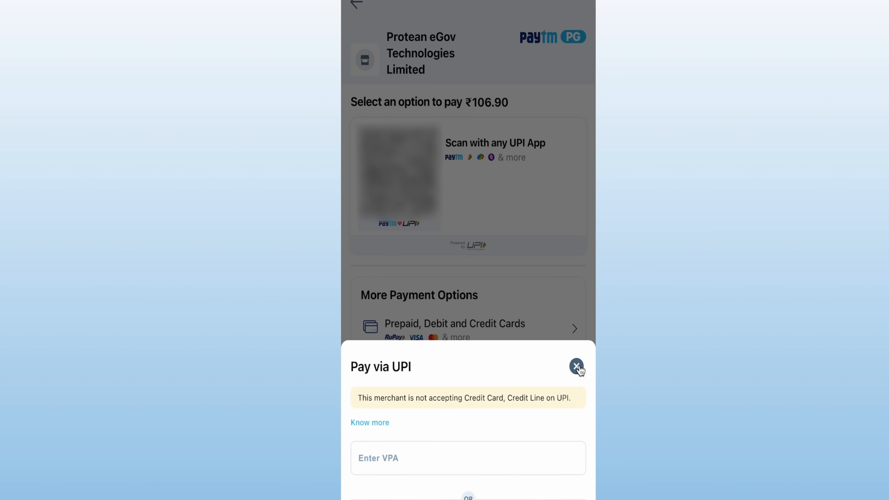
click(576, 367)
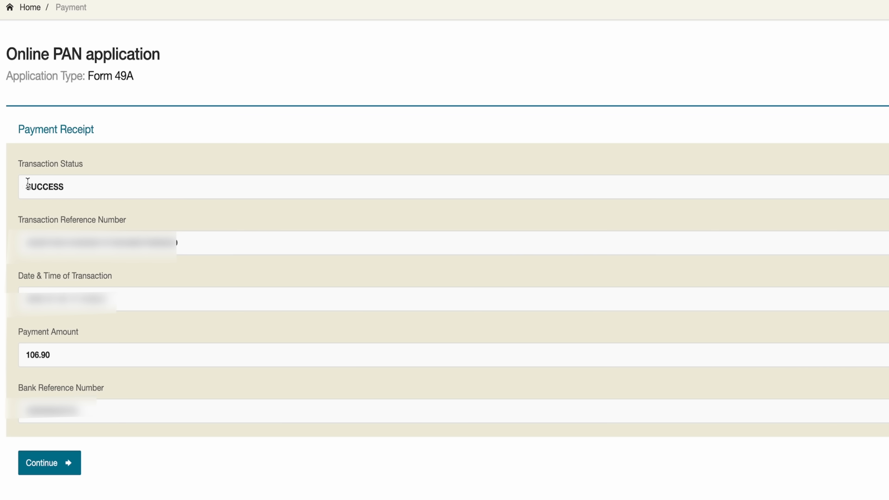
Note the SUCCESS payment status and continue to Aadhaar authentication.
drag(22, 187, 101, 190)
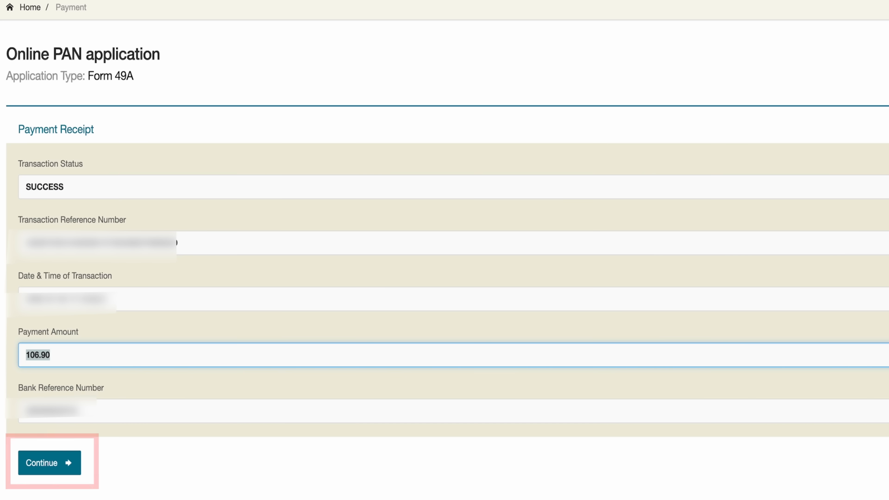
click(183, 419)
click(71, 462)
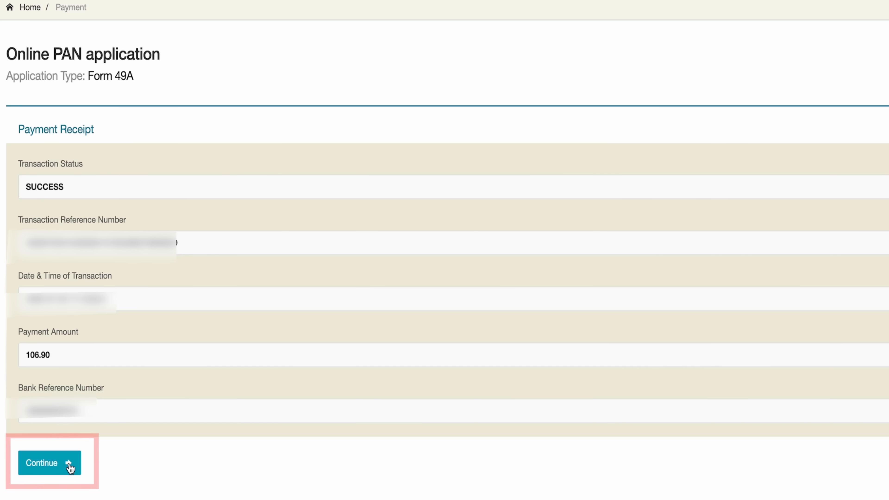
Consent to Aadhaar authentication, generate an OTP, and submit the received OTP.
scroll(69, 462, down, 5)
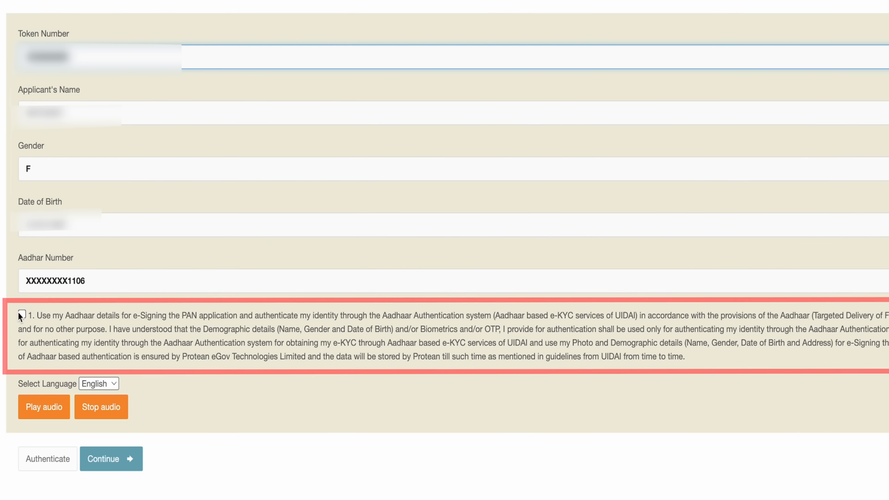
click(22, 314)
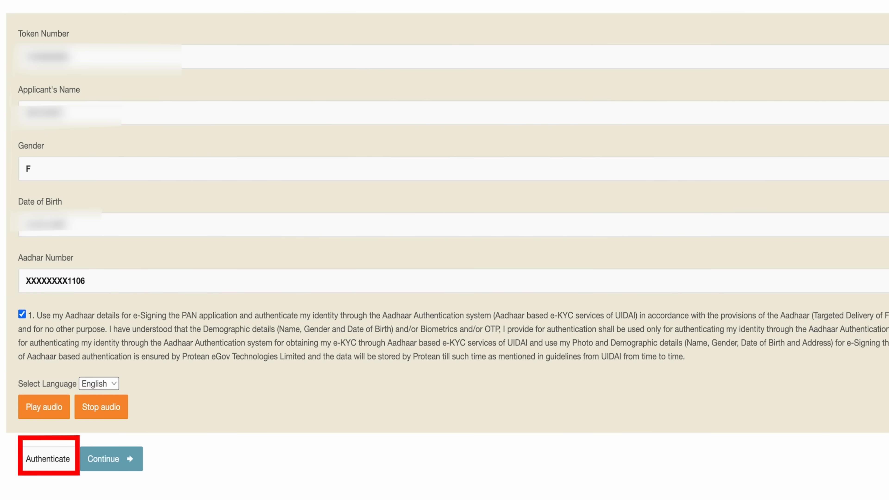
click(49, 463)
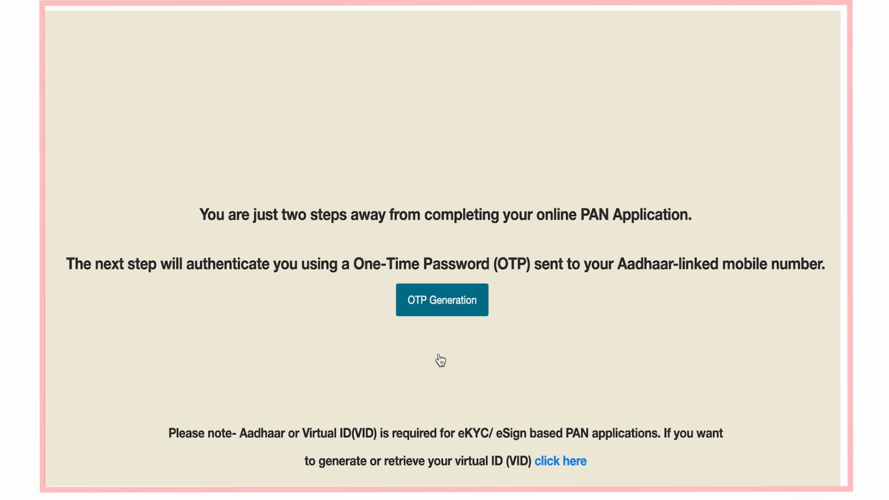
click(450, 312)
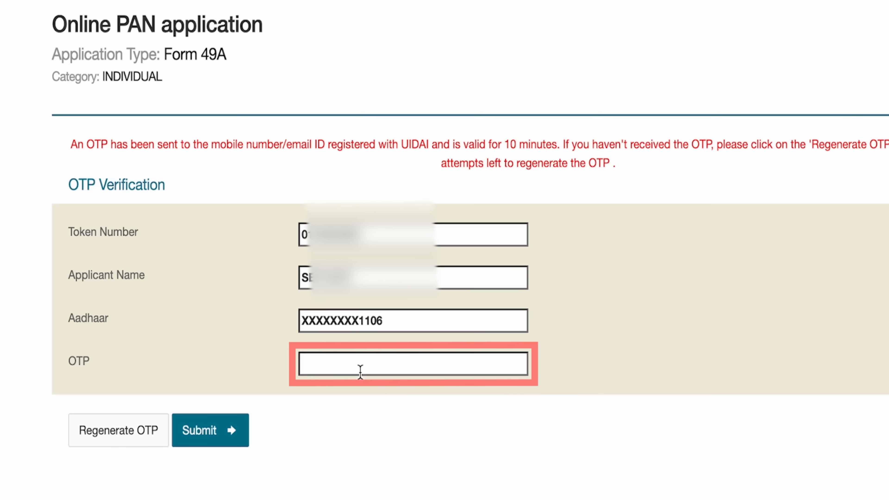
click(350, 367)
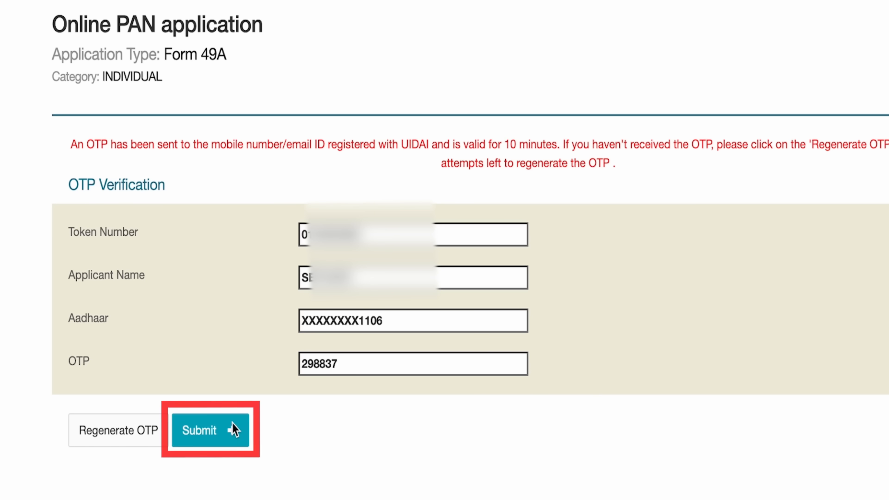
click(206, 442)
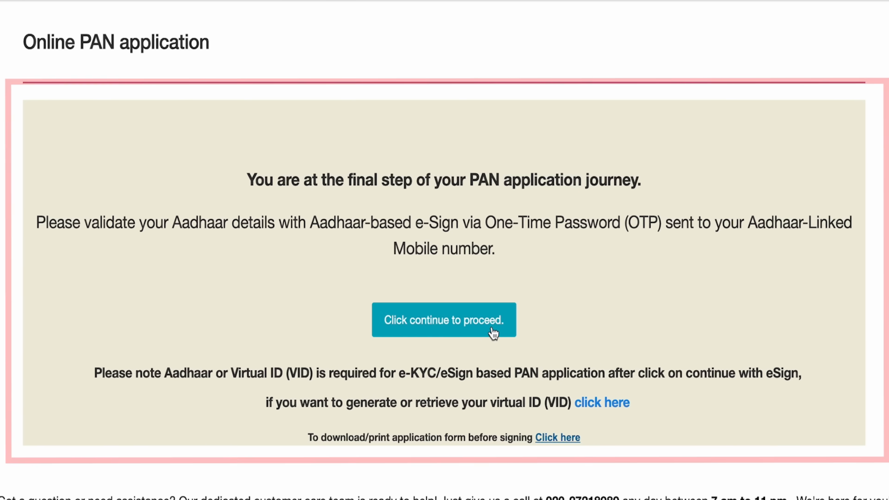
Authorize Aadhaar e-Sign, enter the Aadhaar number, and verify the e-Sign OTP.
click(457, 333)
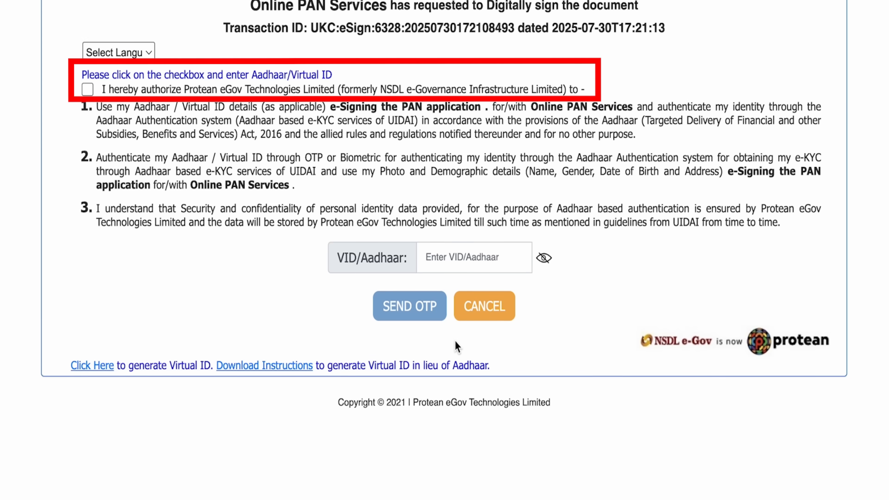
click(88, 179)
click(433, 340)
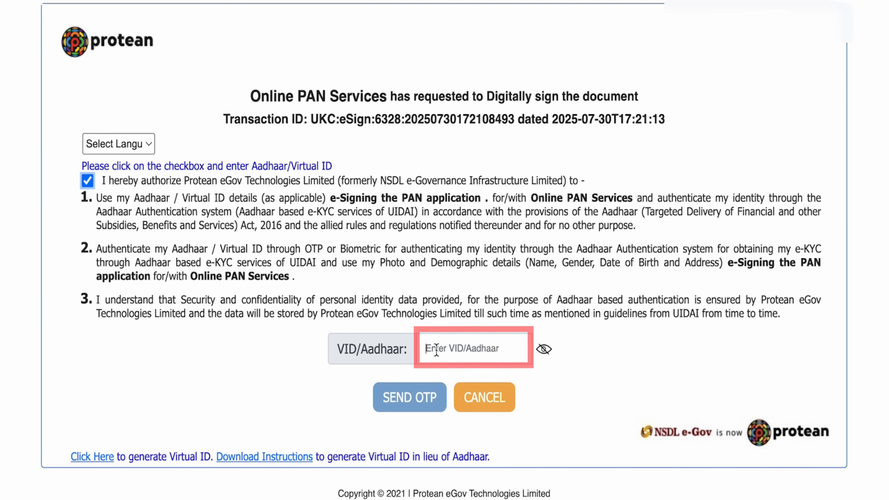
key(ctrl+v)
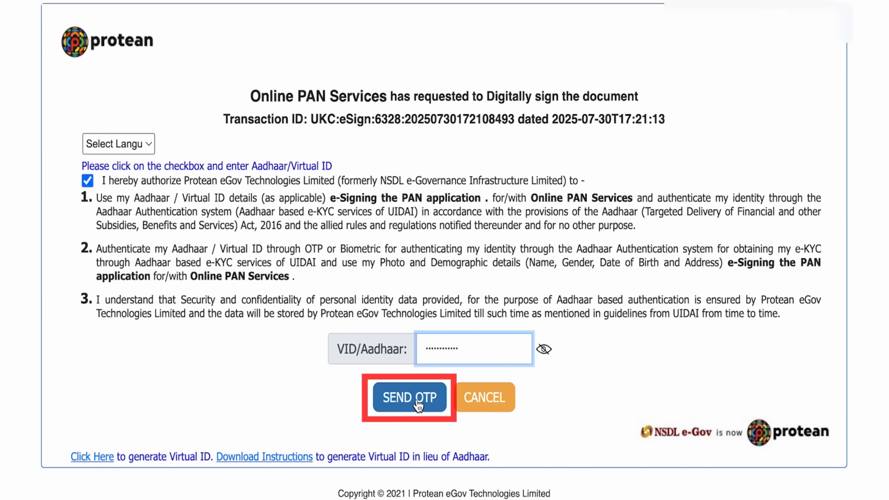
click(417, 399)
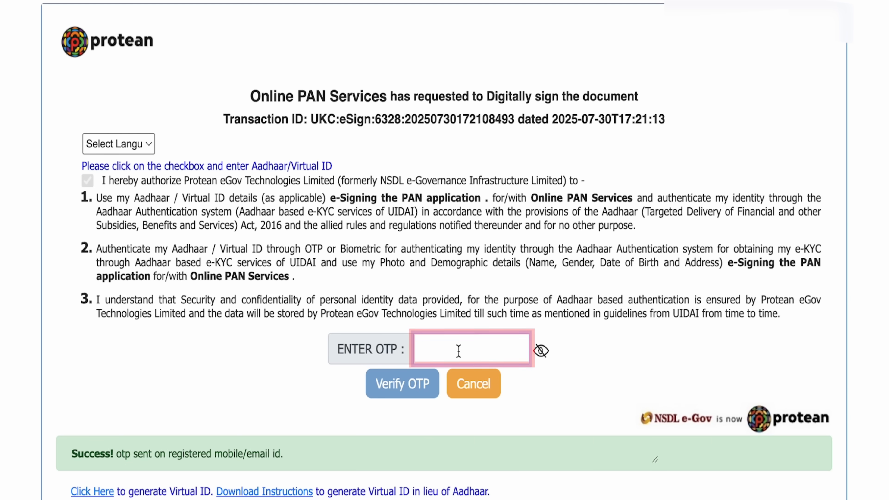
key(ctrl+v)
click(386, 382)
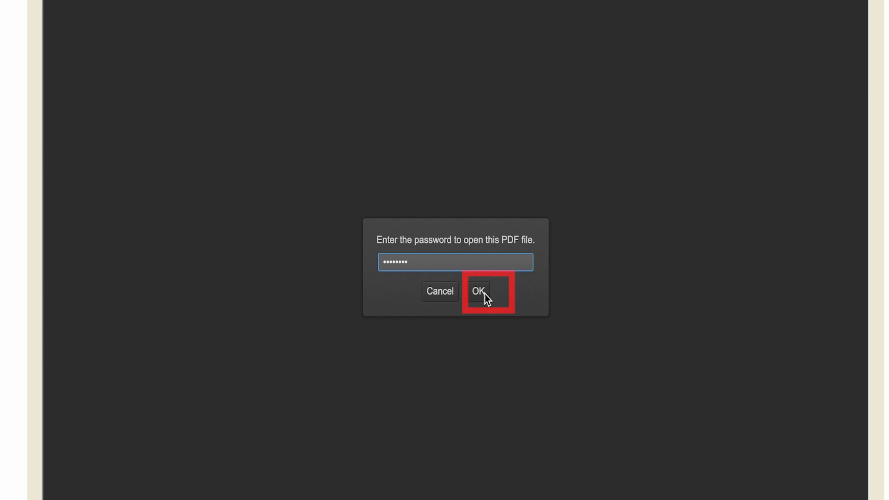
Unlock the signed Form 49A PDF with its password, then return to the Online PAN home page.
click(478, 292)
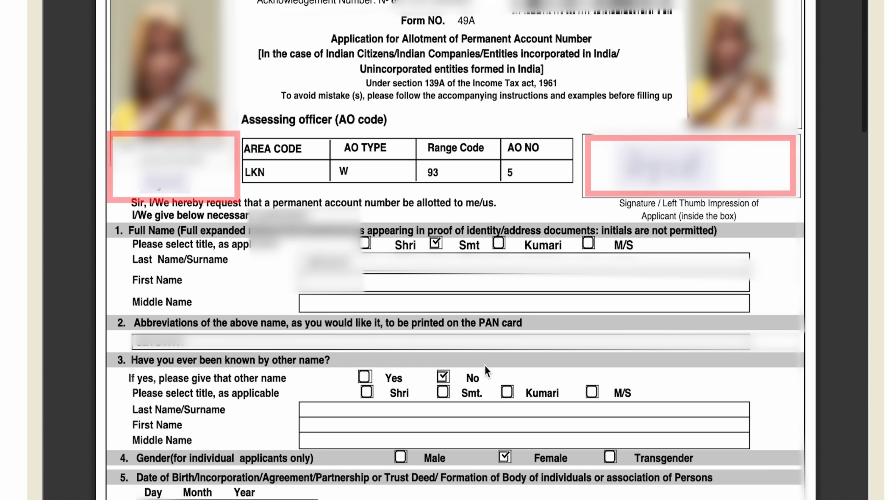
click(858, 485)
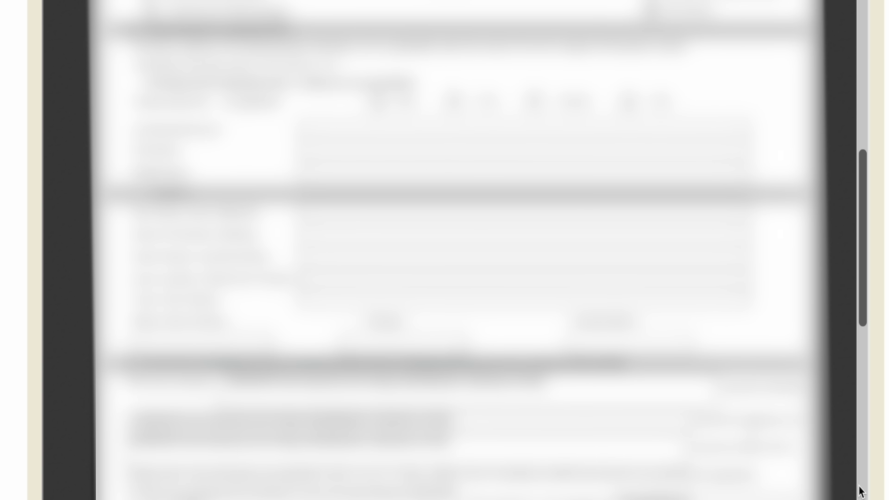
click(858, 485)
click(858, 486)
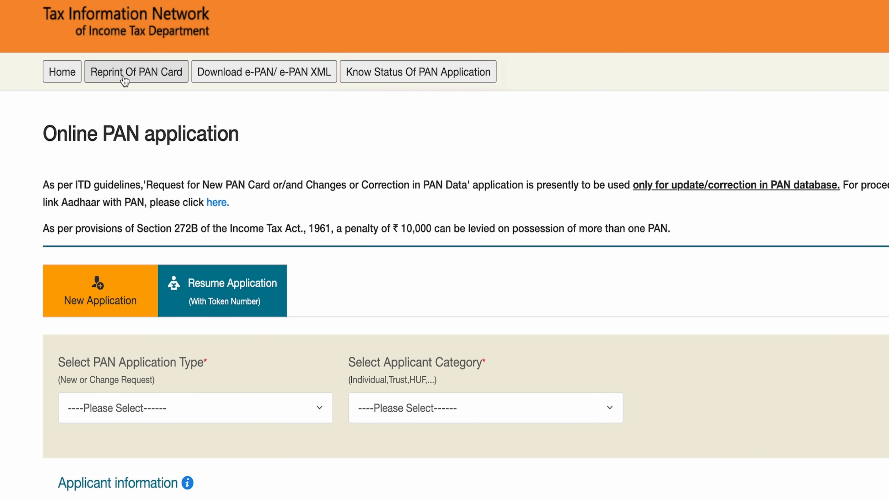
Open the PAN application status tracker and set Application Type to PAN - New / Change Request.
click(367, 78)
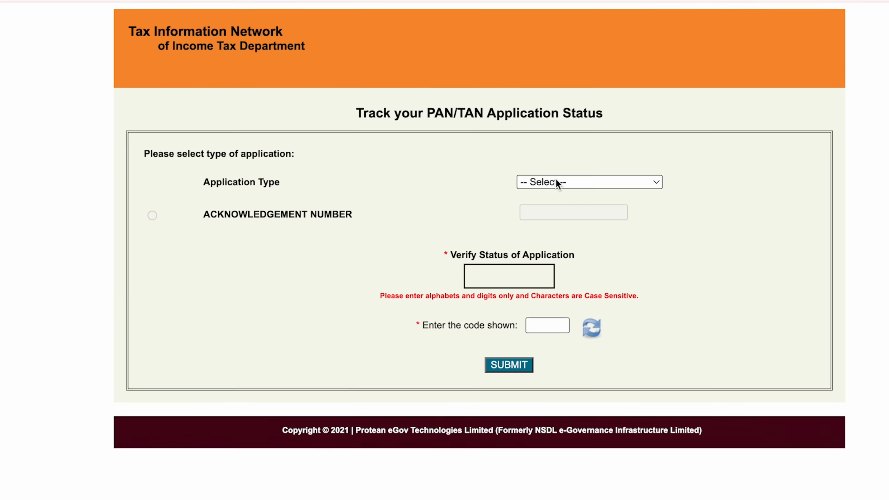
click(552, 202)
click(551, 234)
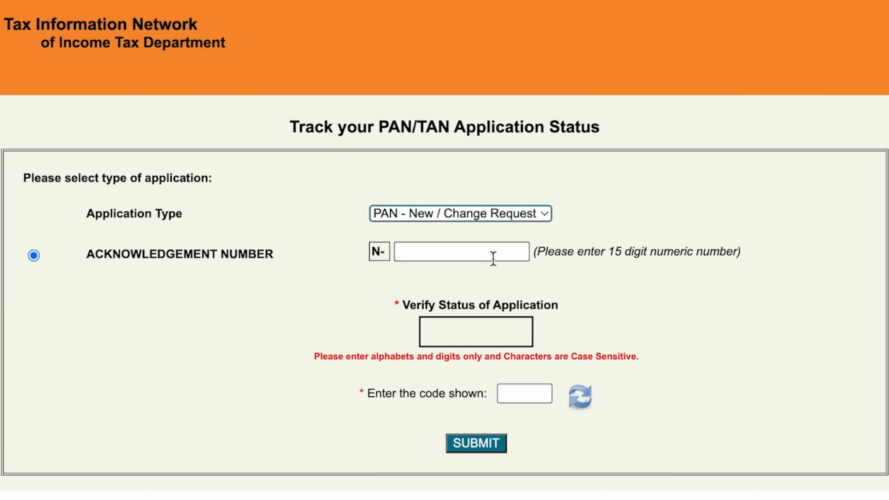